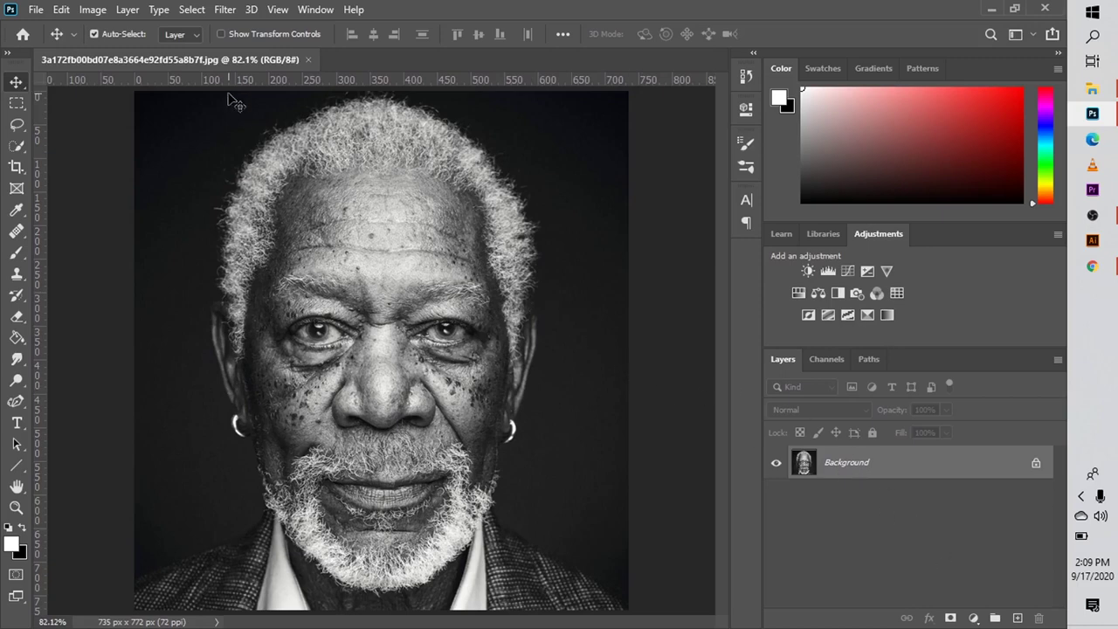
Step: Look through Image > Adjustments without changing anything, then duplicate the Background as Layer 1
{"action": "left_click", "coordinate": [92, 9]}
{"action": "mouse_move", "coordinate": [153, 52]}
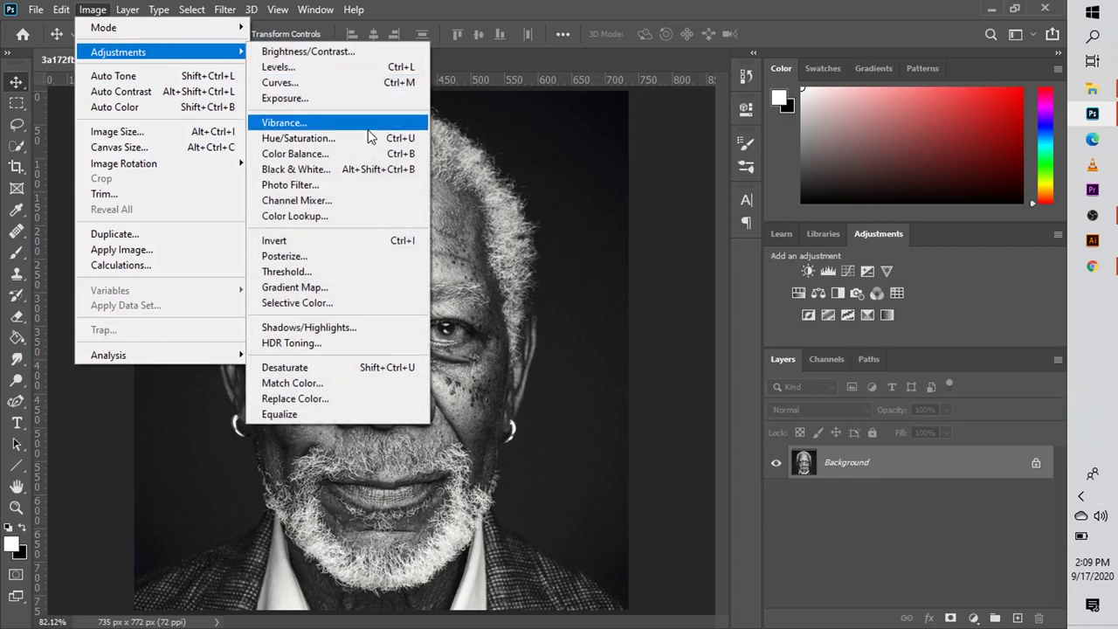
{"action": "left_click", "coordinate": [600, 221]}
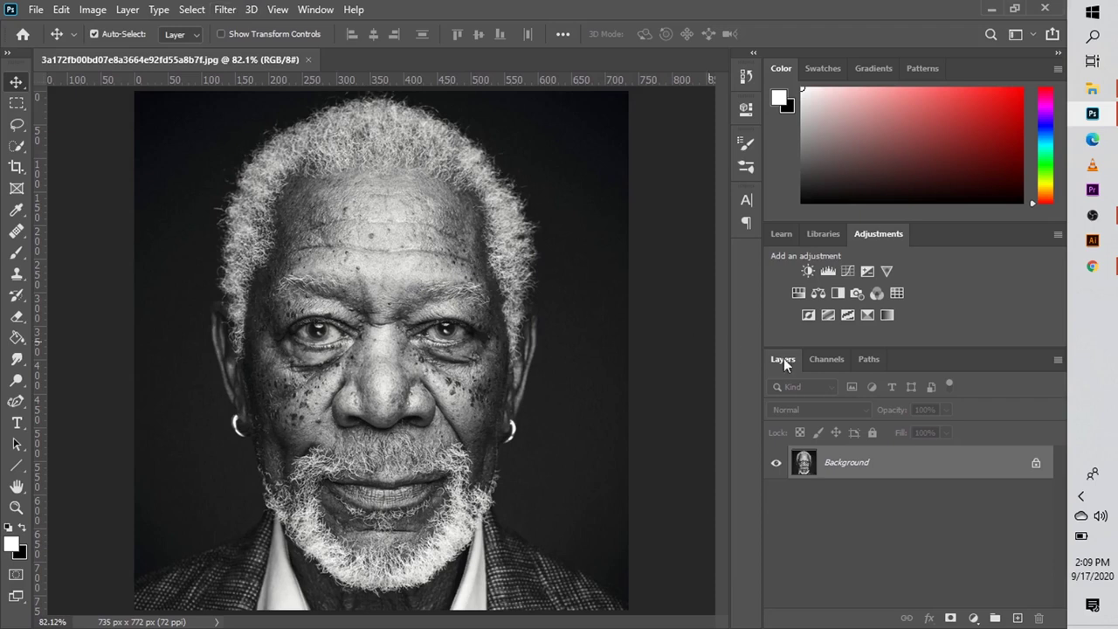
{"action": "key", "text": "ctrl+j"}
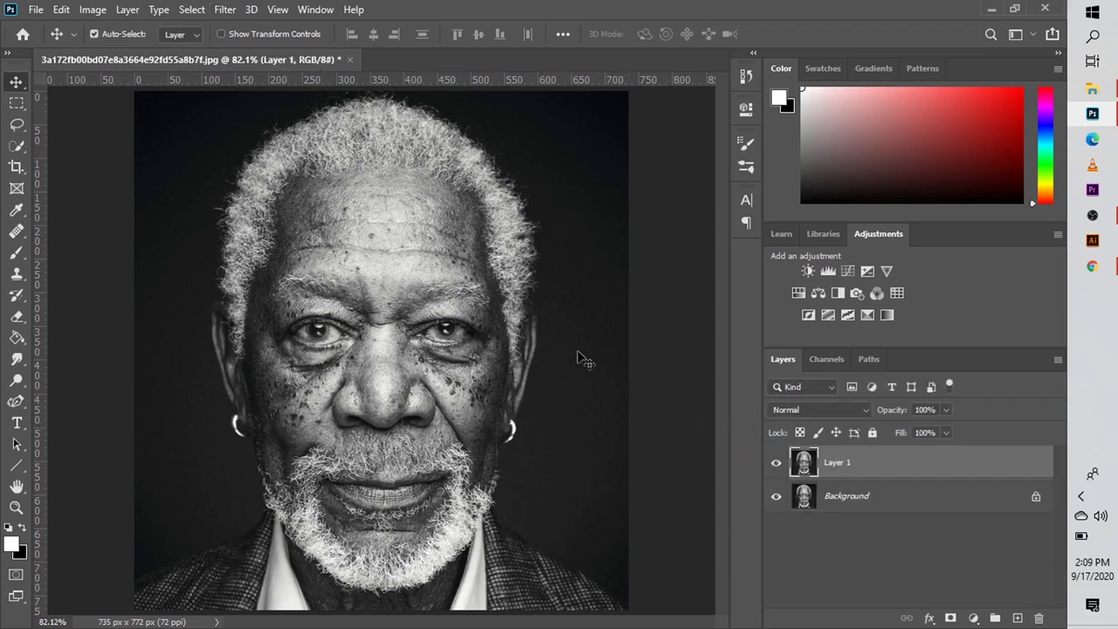
Step: Turn on Snap, place a vertical guide at the face's centre (X 367.5 px), then hide it
{"action": "left_click", "coordinate": [278, 10]}
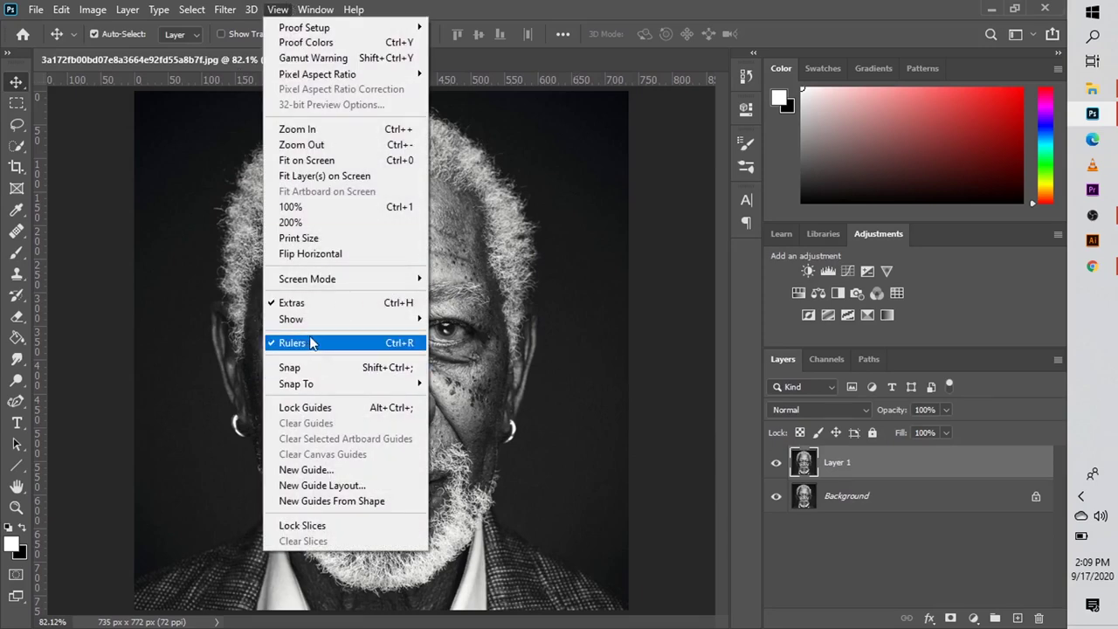
{"action": "left_click", "coordinate": [323, 367]}
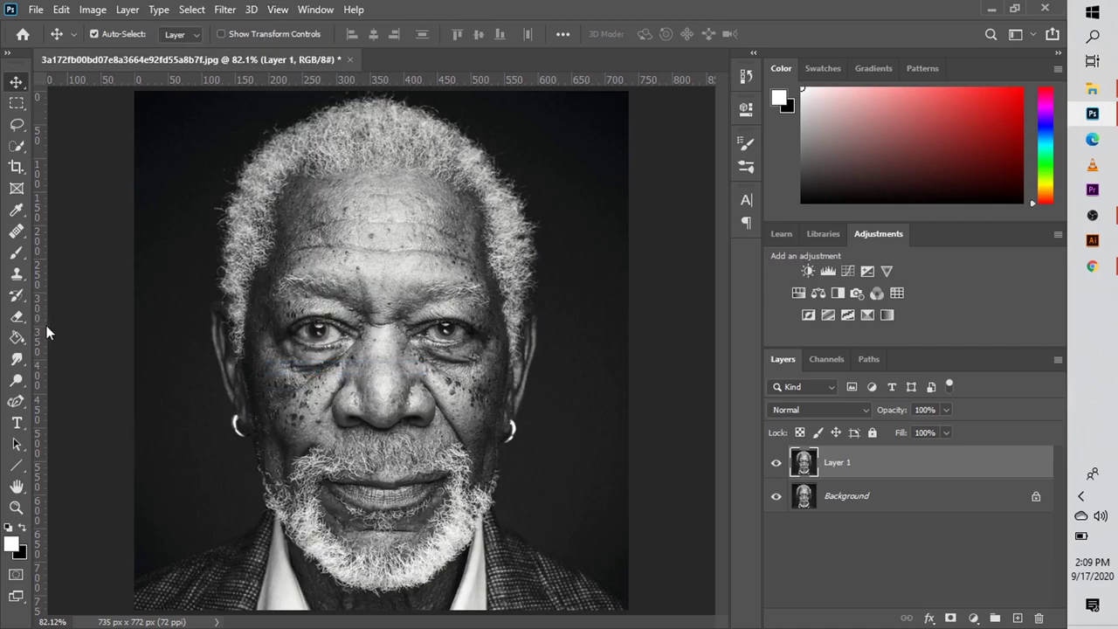
{"action": "left_click_drag", "start_coordinate": [40, 332], "coordinate": [381, 358]}
{"action": "key", "text": "ctrl+h"}
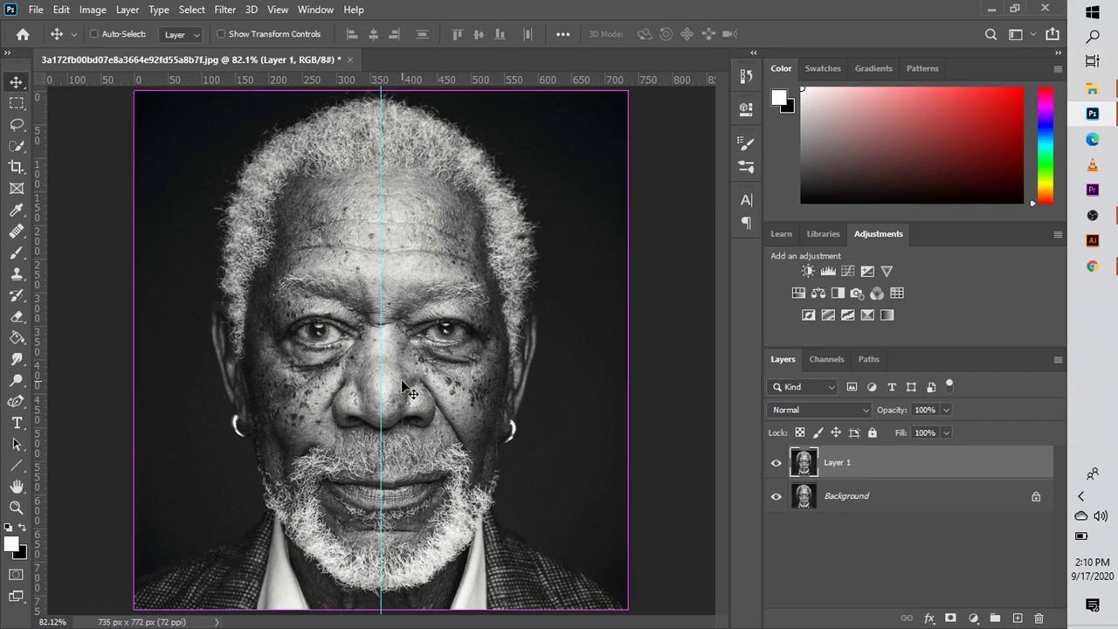
Step: Show the guide and marquee-select the left 351 × 772 px half up to the centre line
{"action": "key", "text": "ctrl+h"}
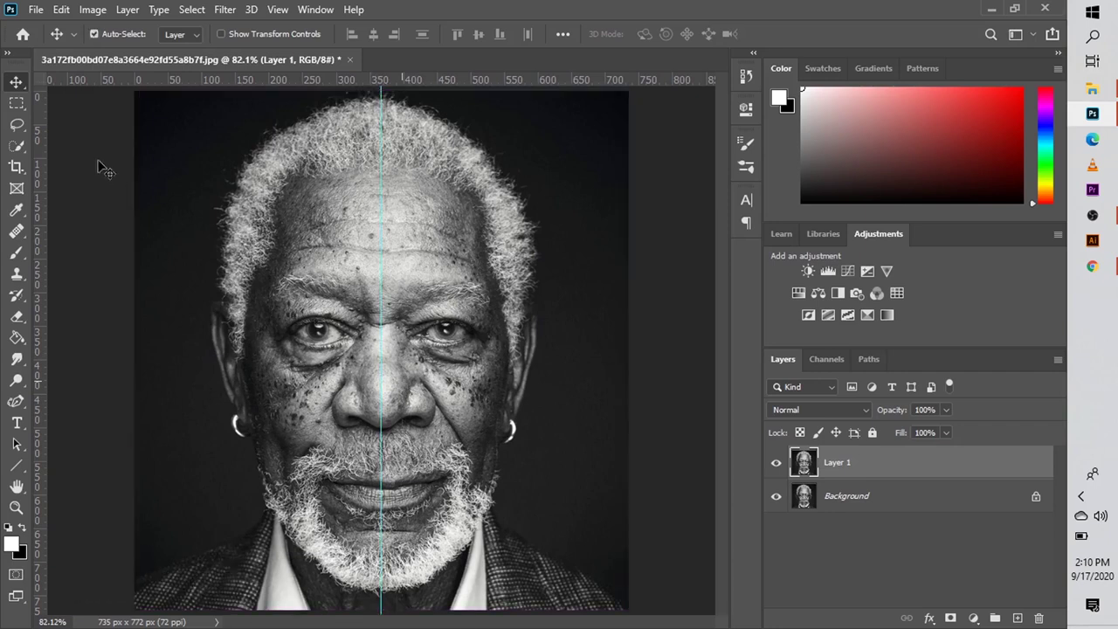
{"action": "left_click", "coordinate": [27, 110]}
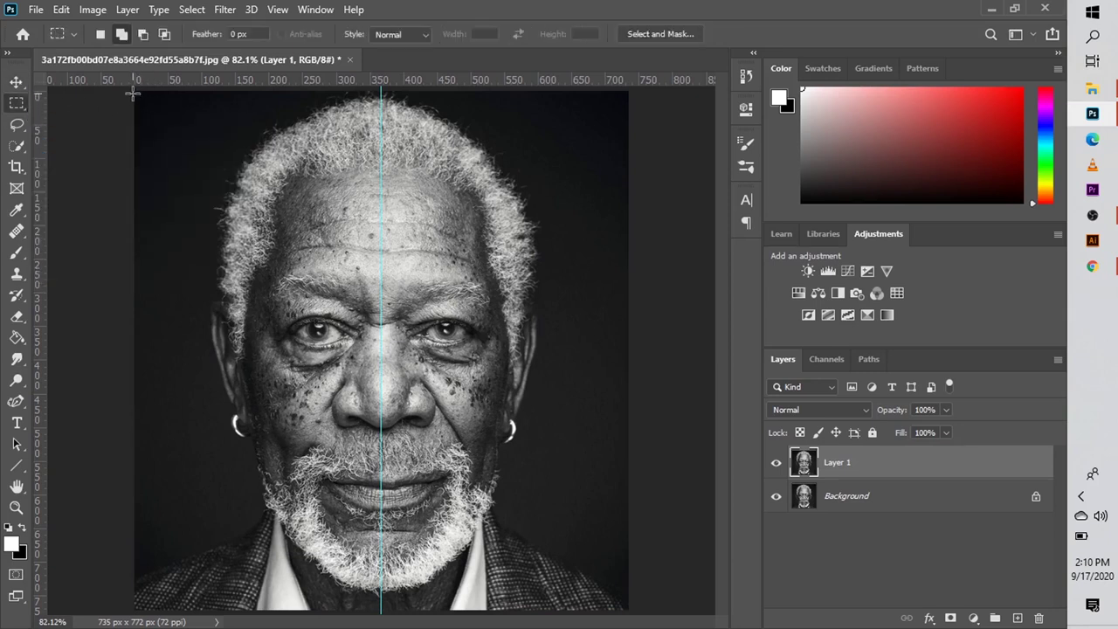
{"action": "left_click_drag", "start_coordinate": [133, 90], "coordinate": [377, 622]}
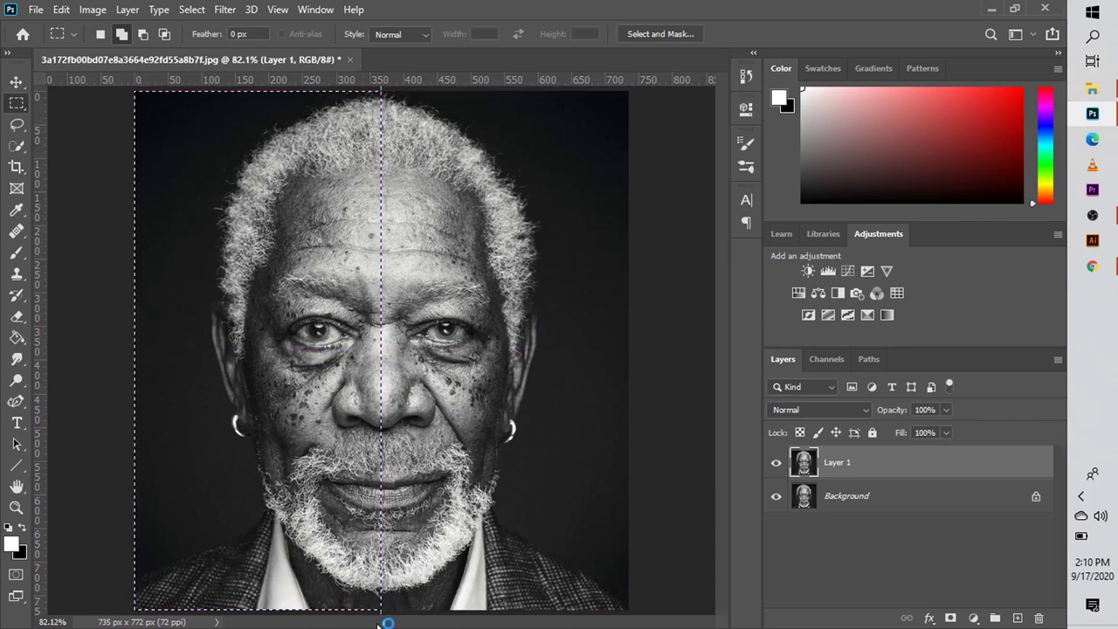
Step: Fill the selected left half with black on new Layer 2, deselect, and hide the guide
{"action": "left_click", "coordinate": [1016, 618]}
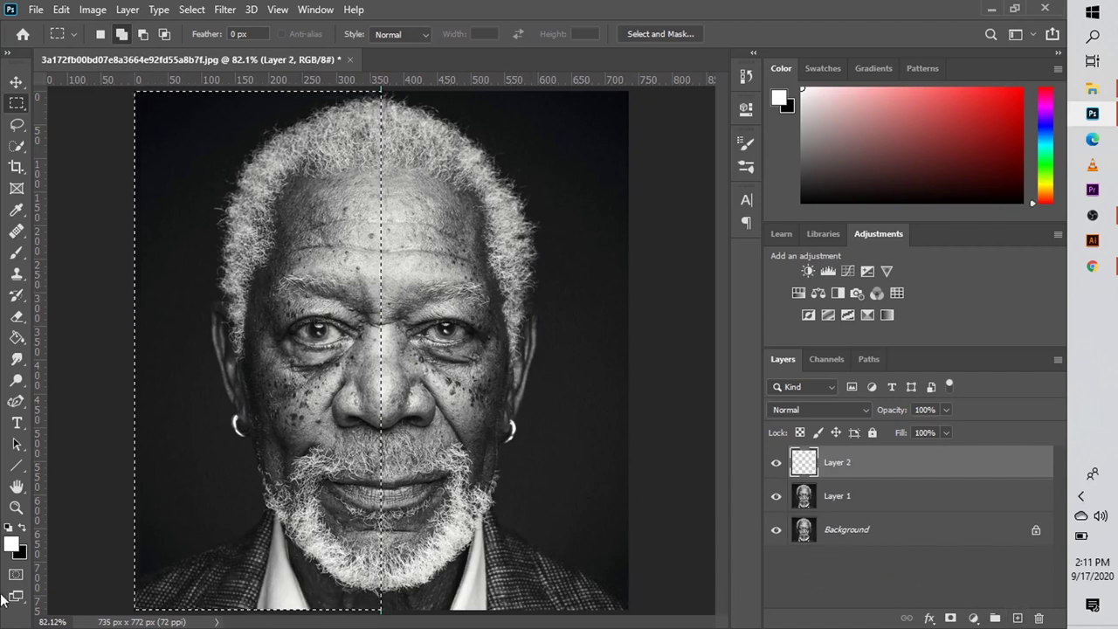
{"action": "left_click", "coordinate": [22, 528]}
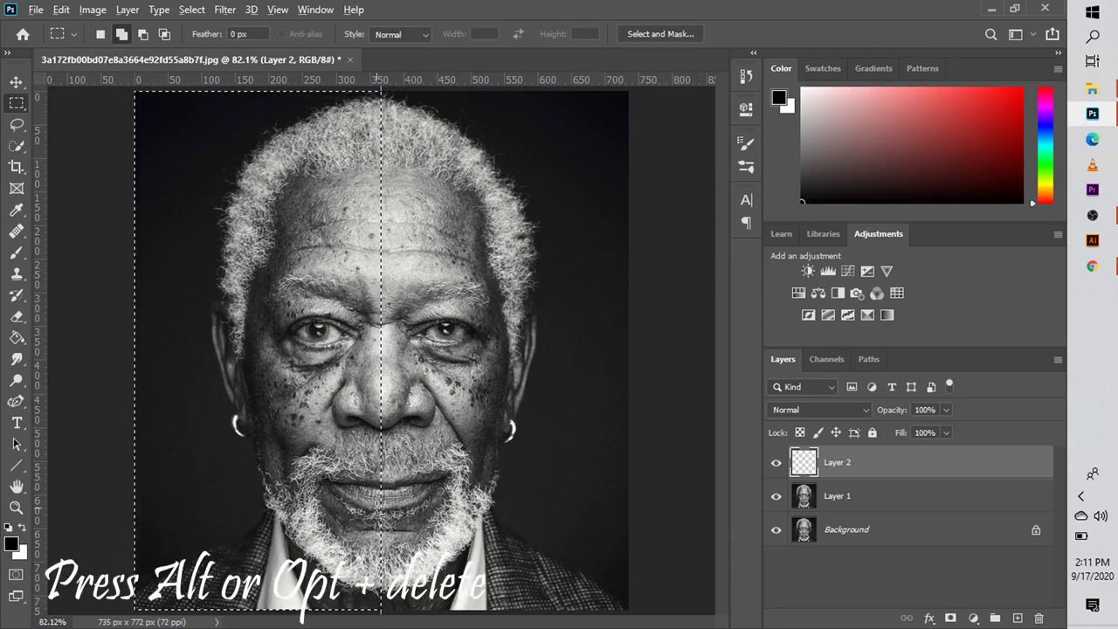
{"action": "key", "text": "alt+BackSpace"}
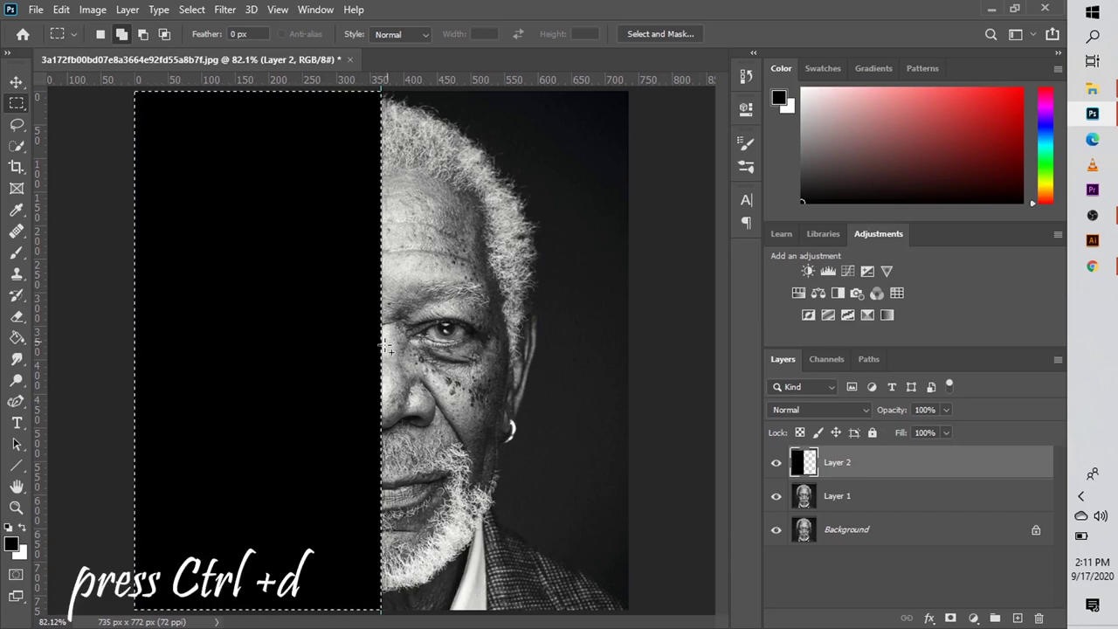
{"action": "key", "text": "ctrl+d"}
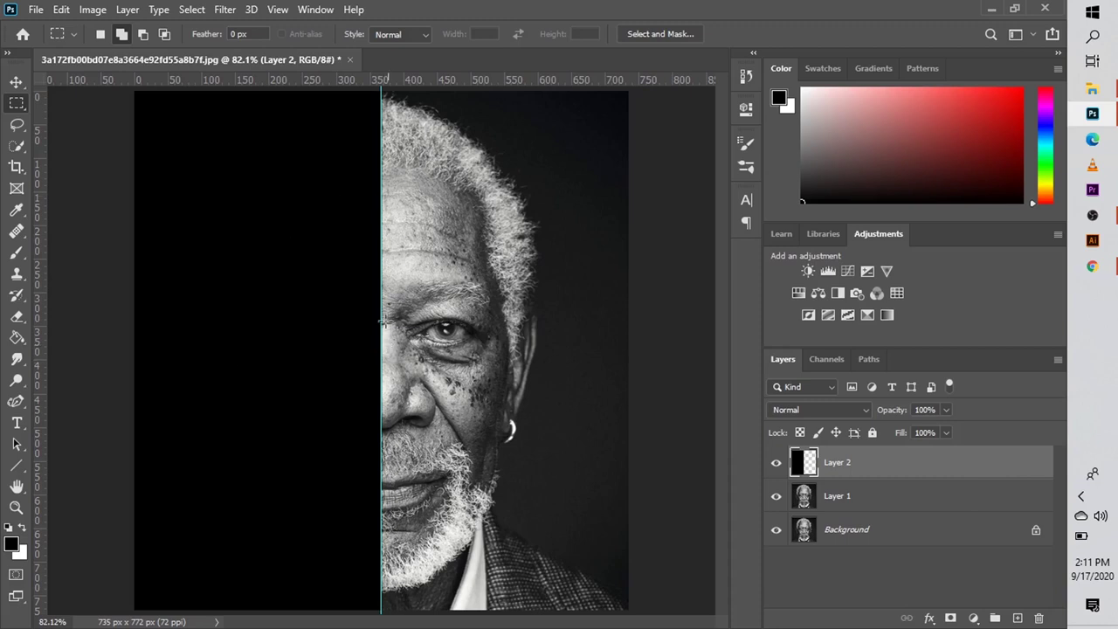
{"action": "key", "text": "ctrl+h"}
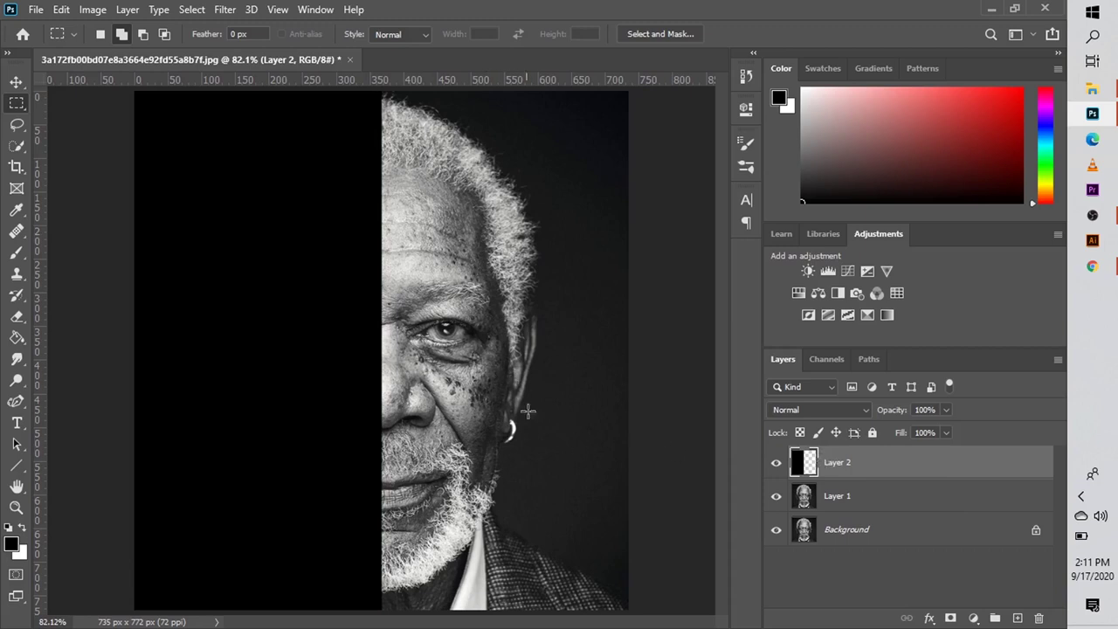
{"action": "left_click", "coordinate": [777, 463]}
{"action": "left_click", "coordinate": [777, 463]}
Step: Choose the Type tool and set the font to Perpetua Titling MT
{"action": "left_click", "coordinate": [20, 422]}
{"action": "left_click", "coordinate": [368, 125]}
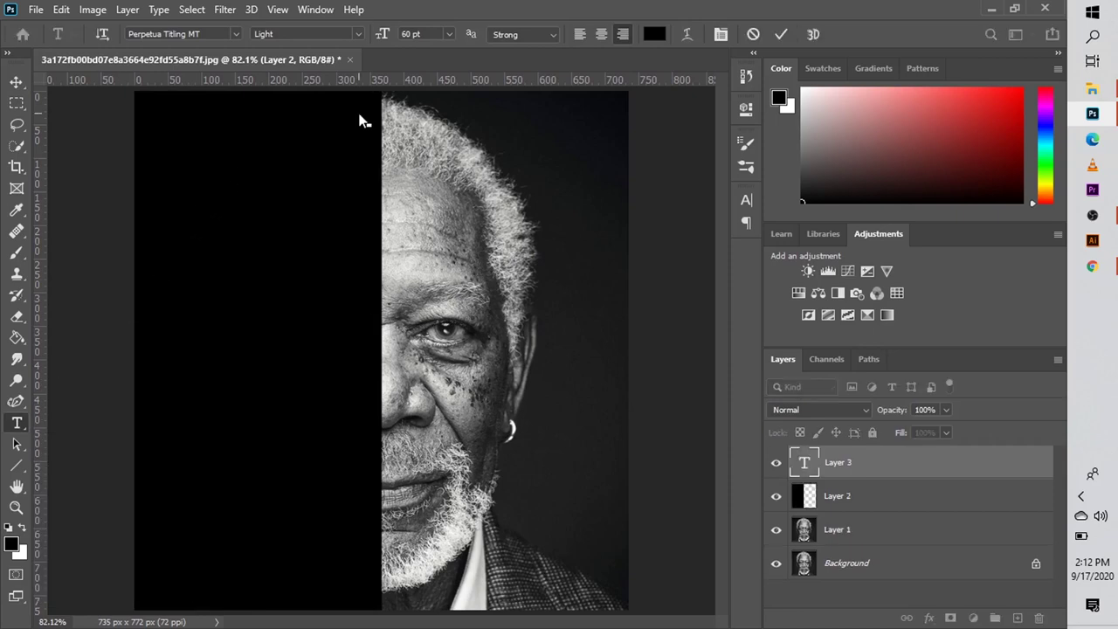
{"action": "left_click", "coordinate": [236, 33]}
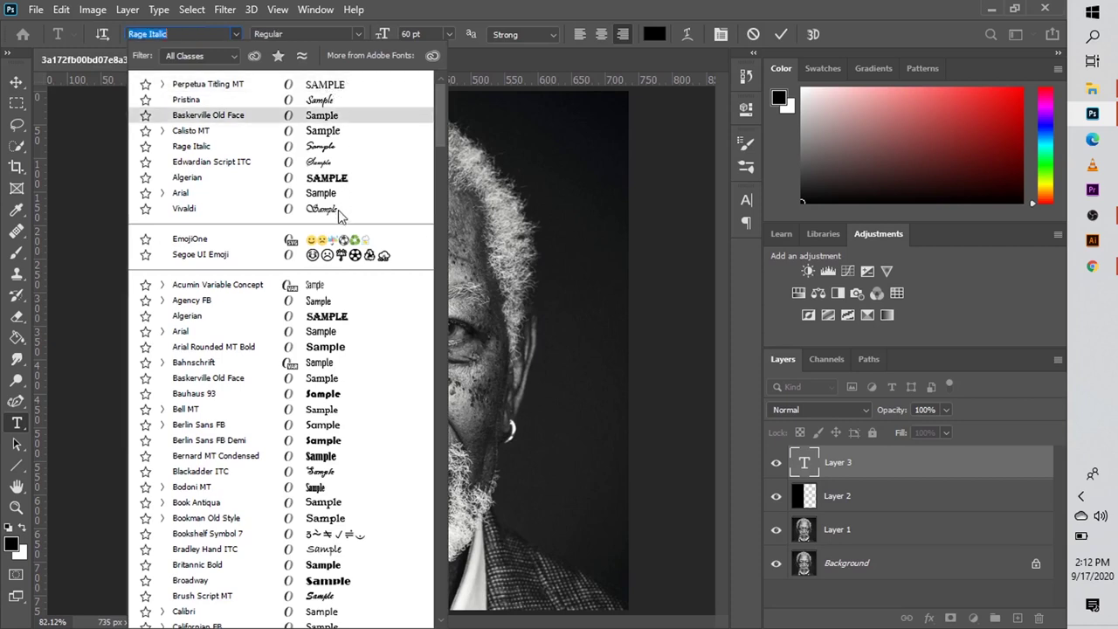
{"action": "left_click", "coordinate": [320, 84]}
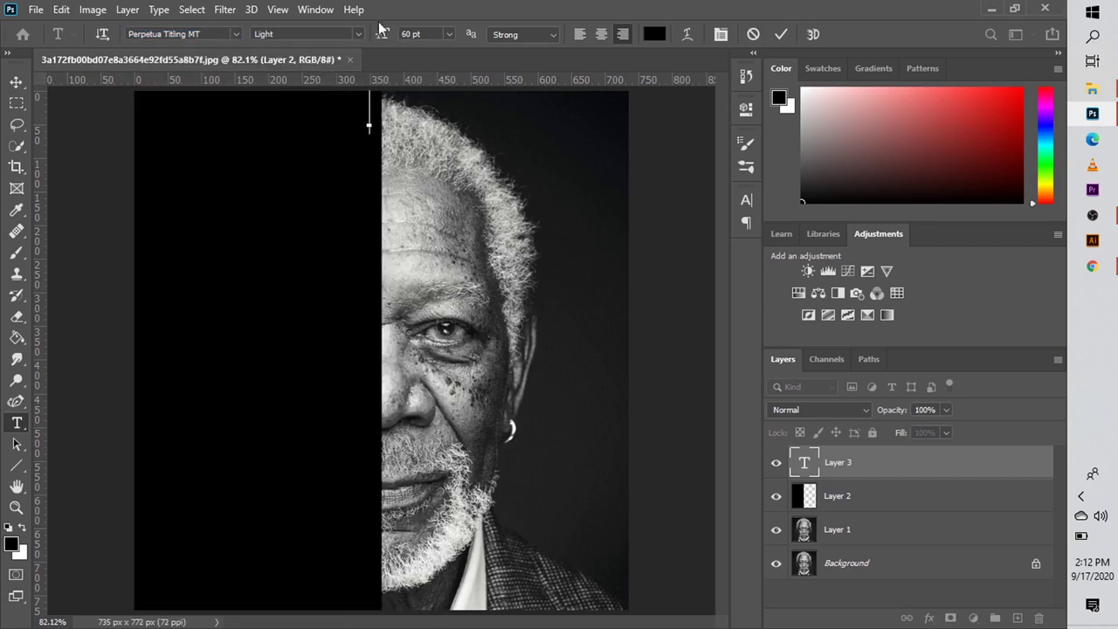
Step: Set near-white f9eeee text colour and right alignment, discarding the empty text layer
{"action": "left_click", "coordinate": [654, 34]}
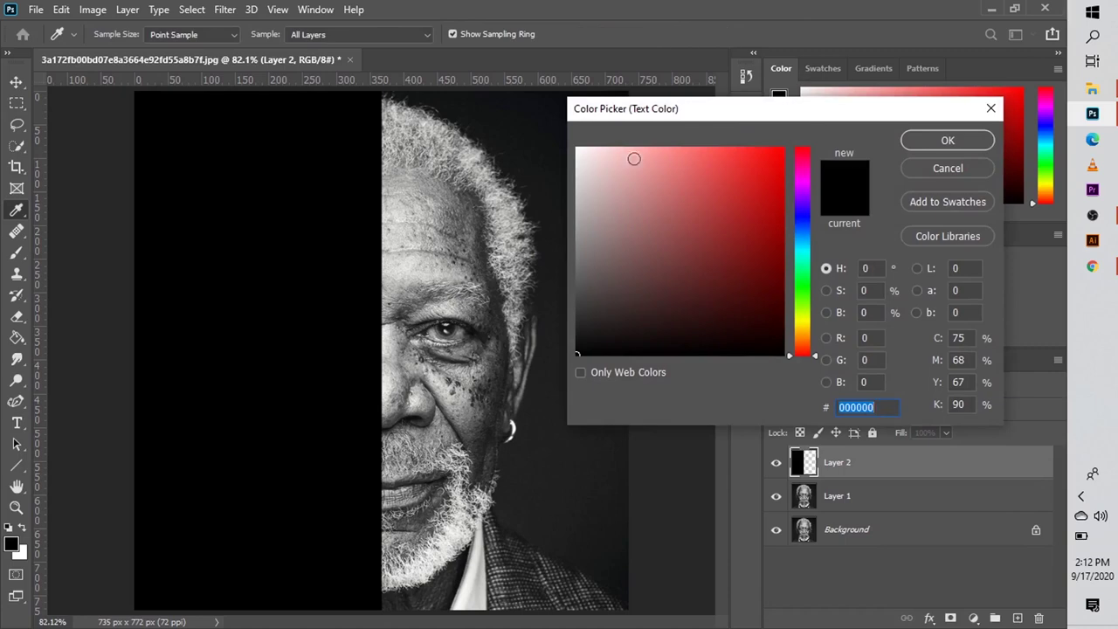
{"action": "left_click", "coordinate": [585, 152]}
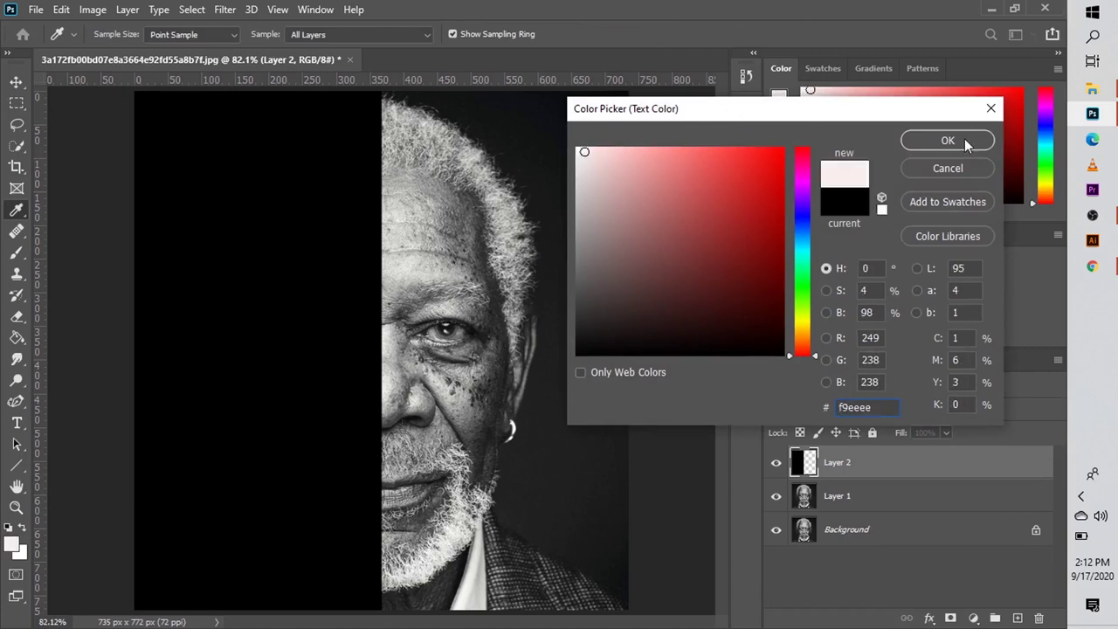
{"action": "left_click", "coordinate": [966, 142]}
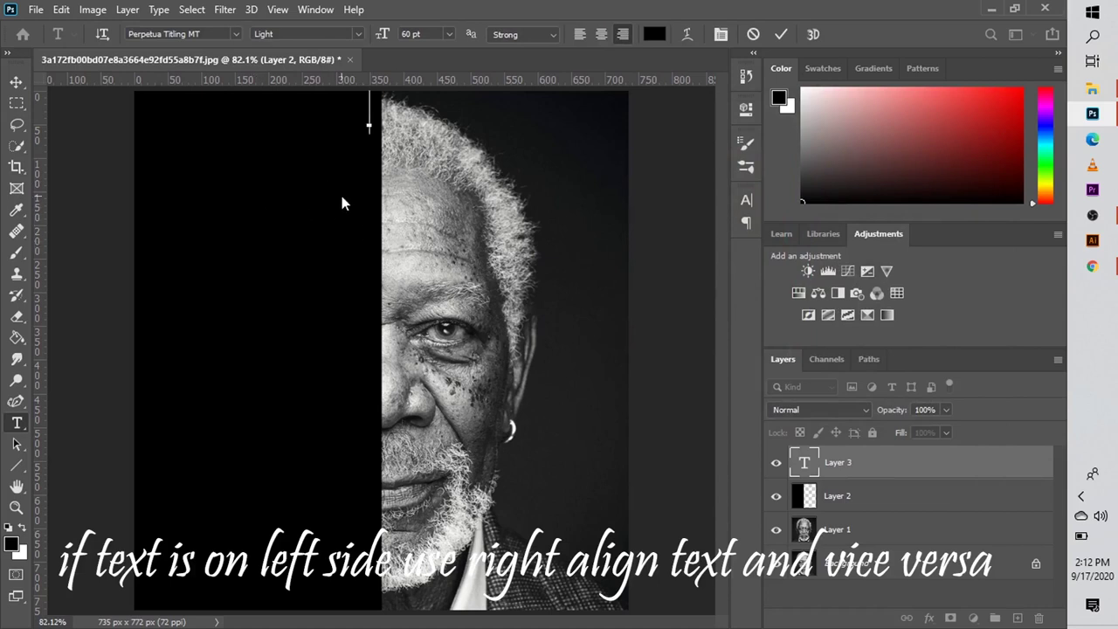
{"action": "left_click", "coordinate": [625, 35]}
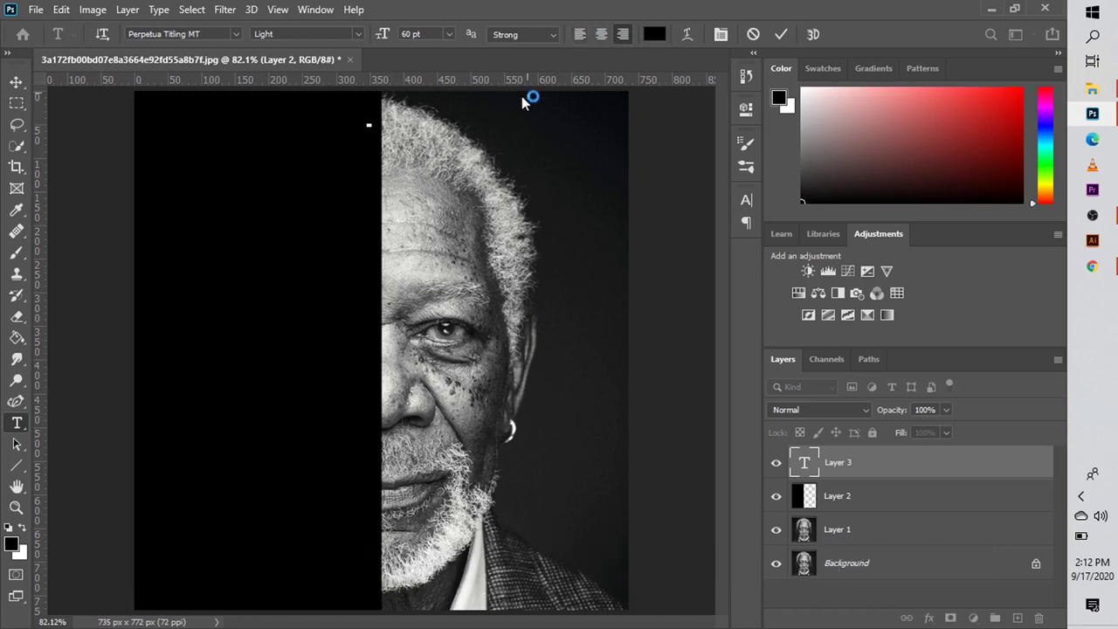
{"action": "key", "text": "Escape"}
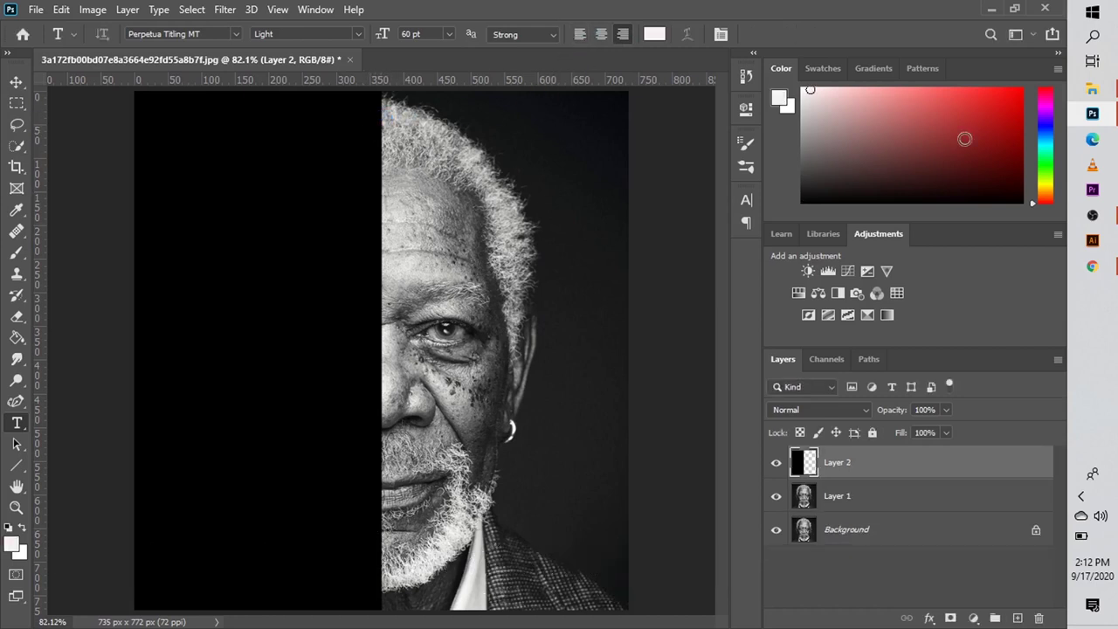
{"action": "left_click", "coordinate": [236, 34]}
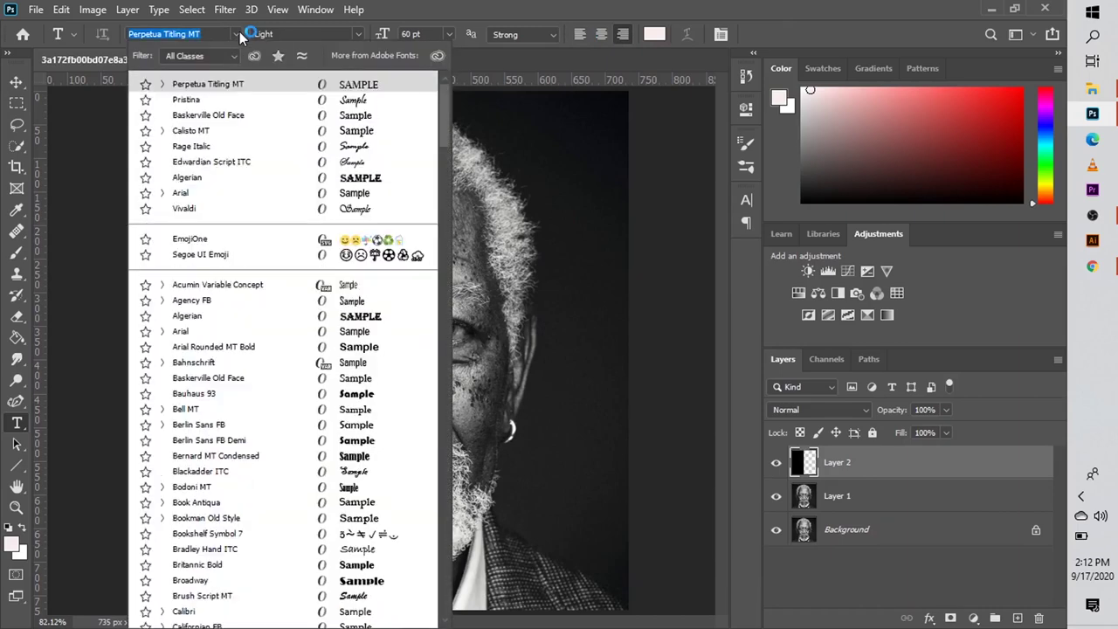
{"action": "left_click", "coordinate": [277, 84]}
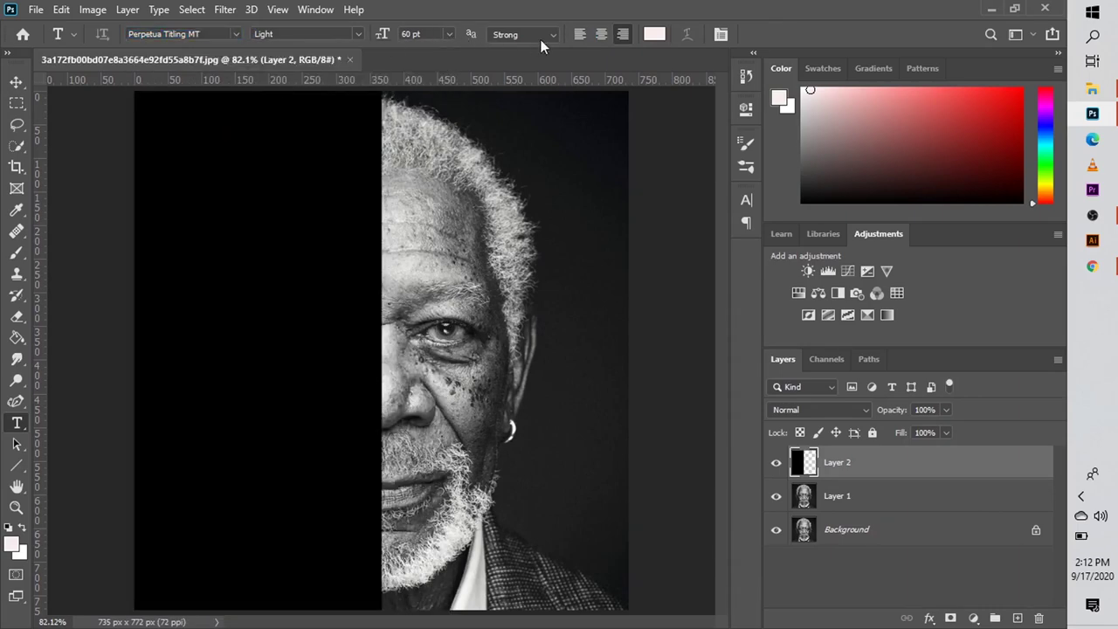
Step: Type 'CHALLENGE' and 'YOUSELF' on two lines at the top of the black half, then select them
{"action": "left_click", "coordinate": [367, 119]}
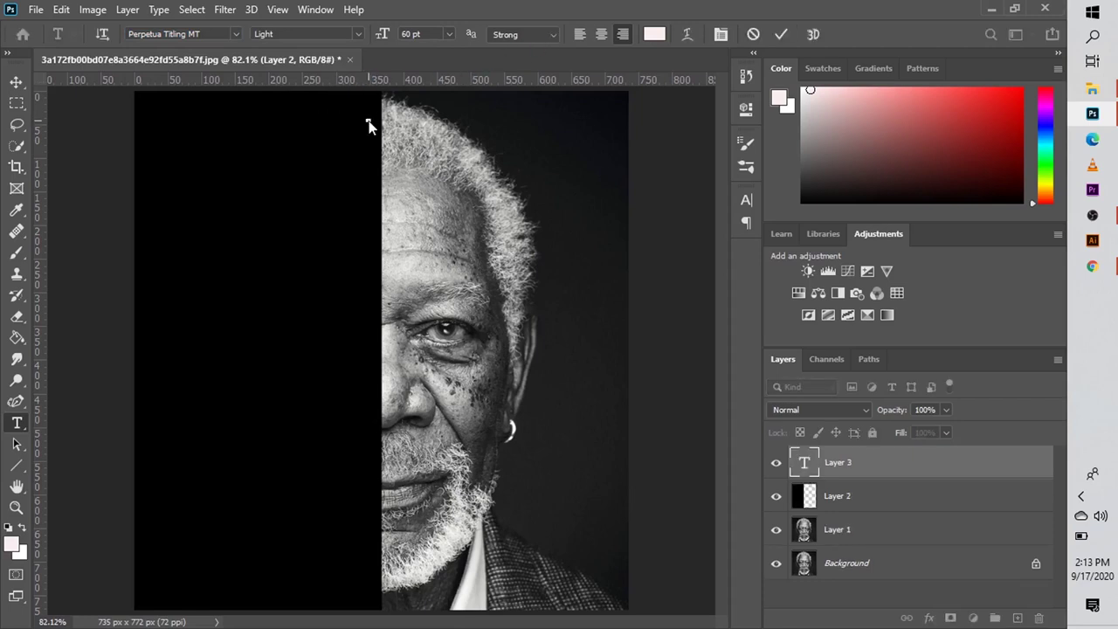
{"action": "type", "text": "CHE"}
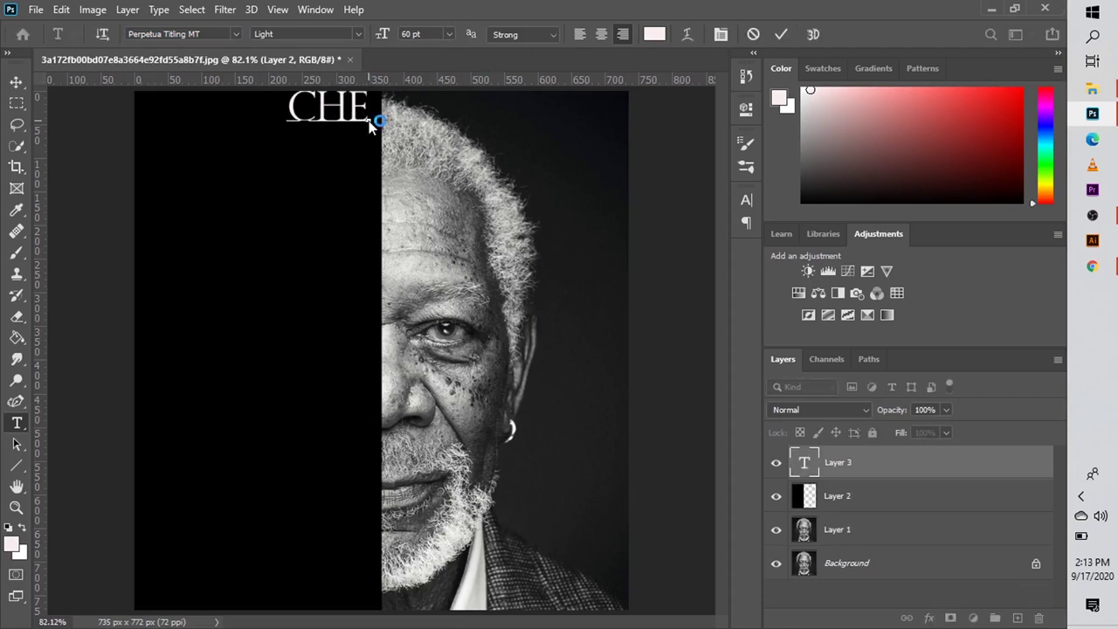
{"action": "key", "text": "BackSpace"}
{"action": "type", "text": "ALLENG"}
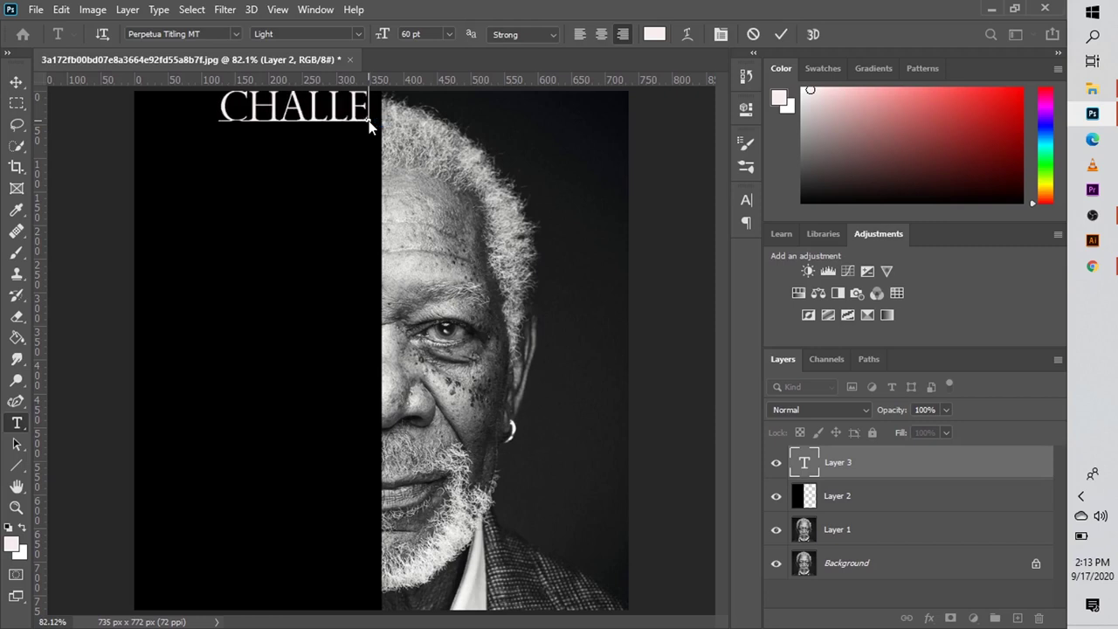
{"action": "type", "text": "E"}
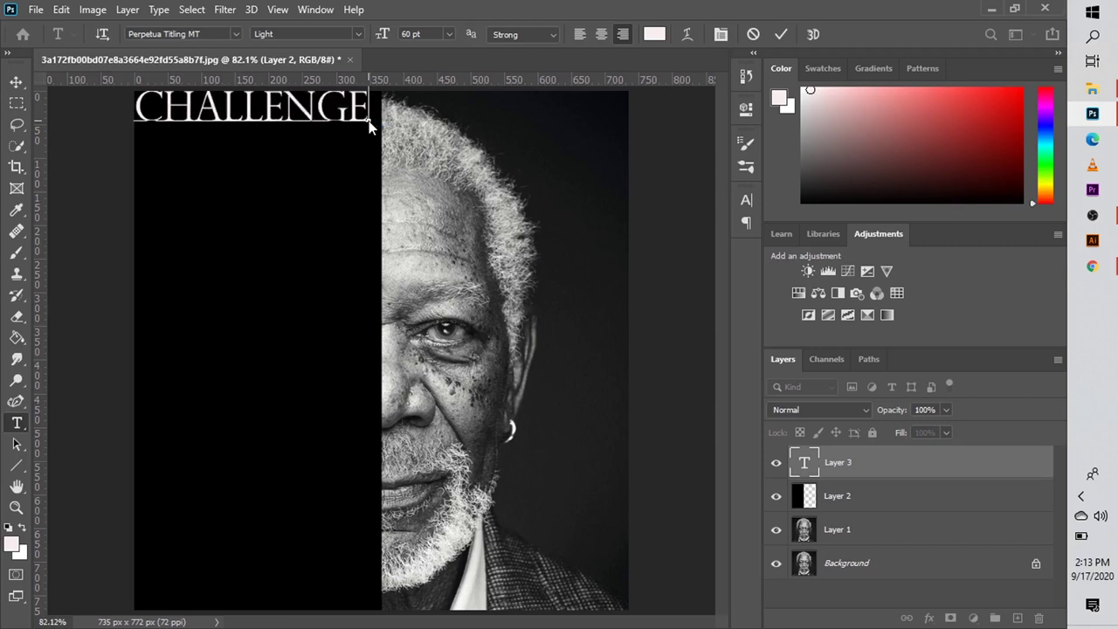
{"action": "key", "text": "Return"}
{"action": "type", "text": "YOUSE"}
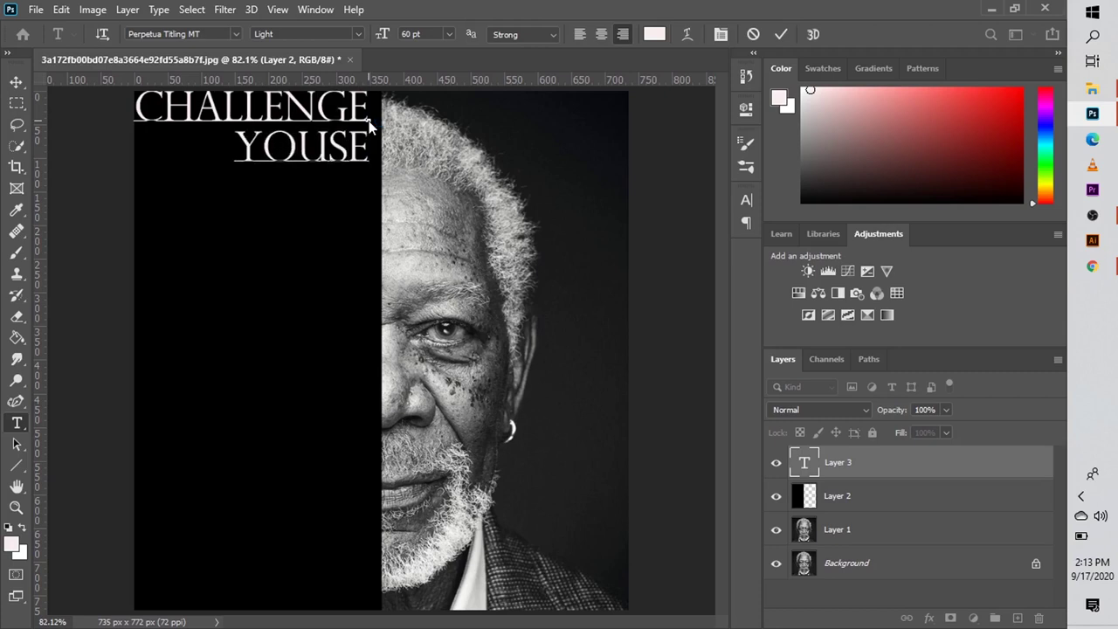
{"action": "type", "text": "LF"}
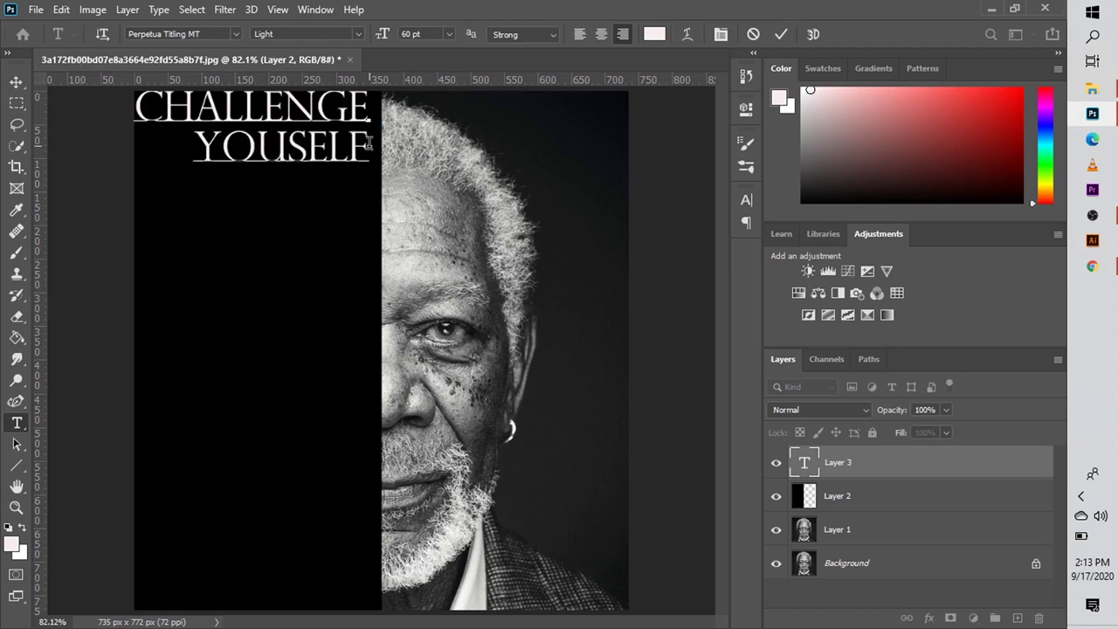
{"action": "left_click_drag", "start_coordinate": [371, 143], "coordinate": [137, 105]}
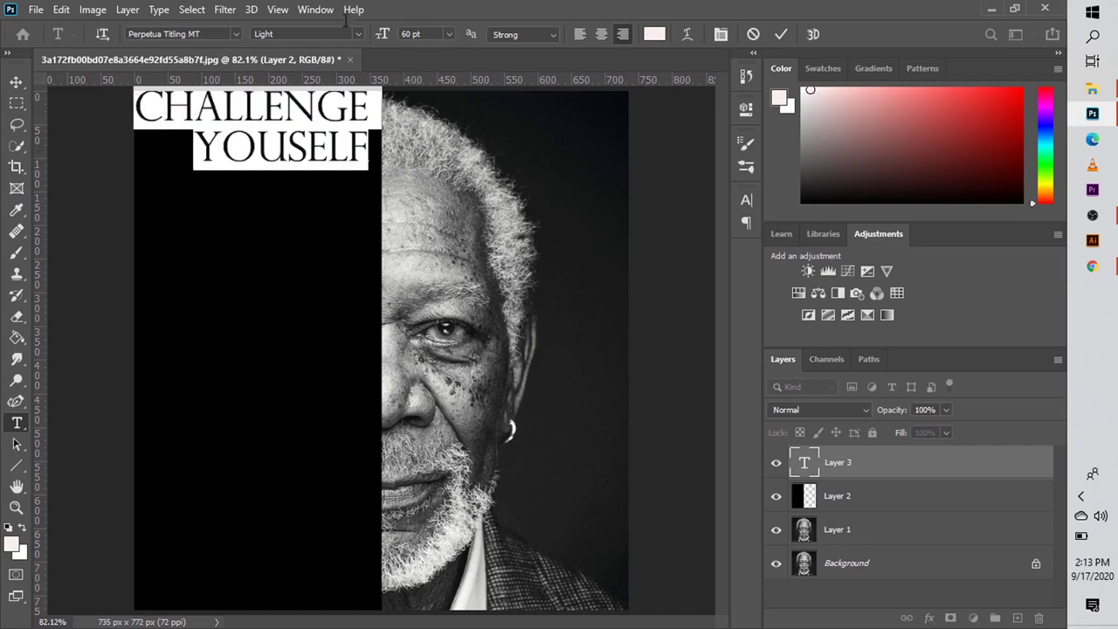
Step: In the Character panel, set the heading's leading to 48 pt after trying 14 and 36 pt
{"action": "left_click", "coordinate": [315, 10]}
{"action": "left_click", "coordinate": [404, 201]}
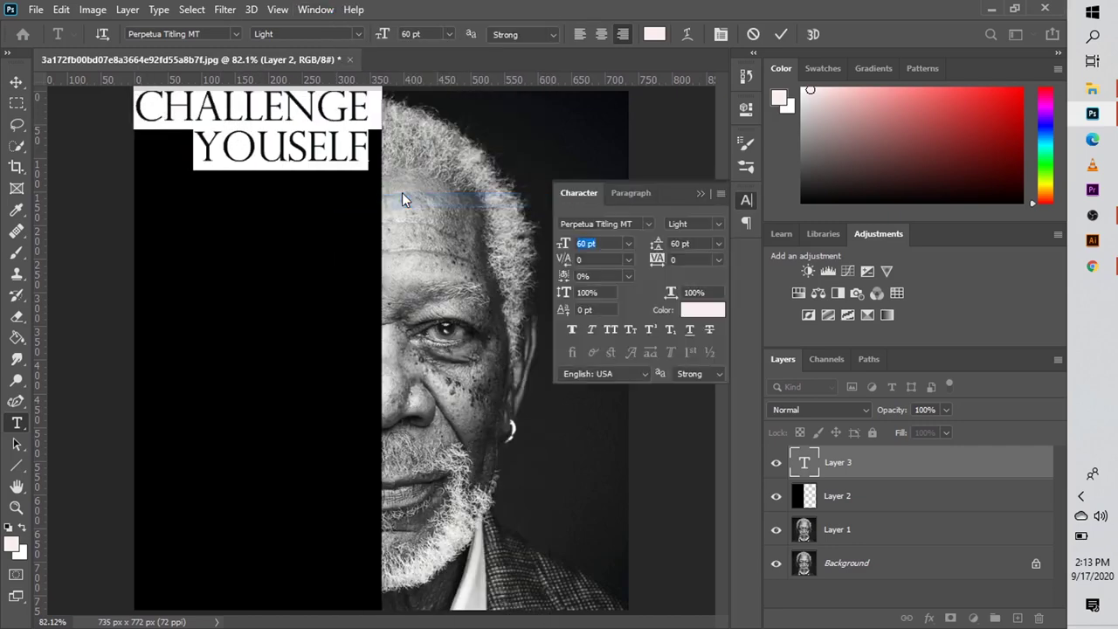
{"action": "left_click", "coordinate": [719, 244]}
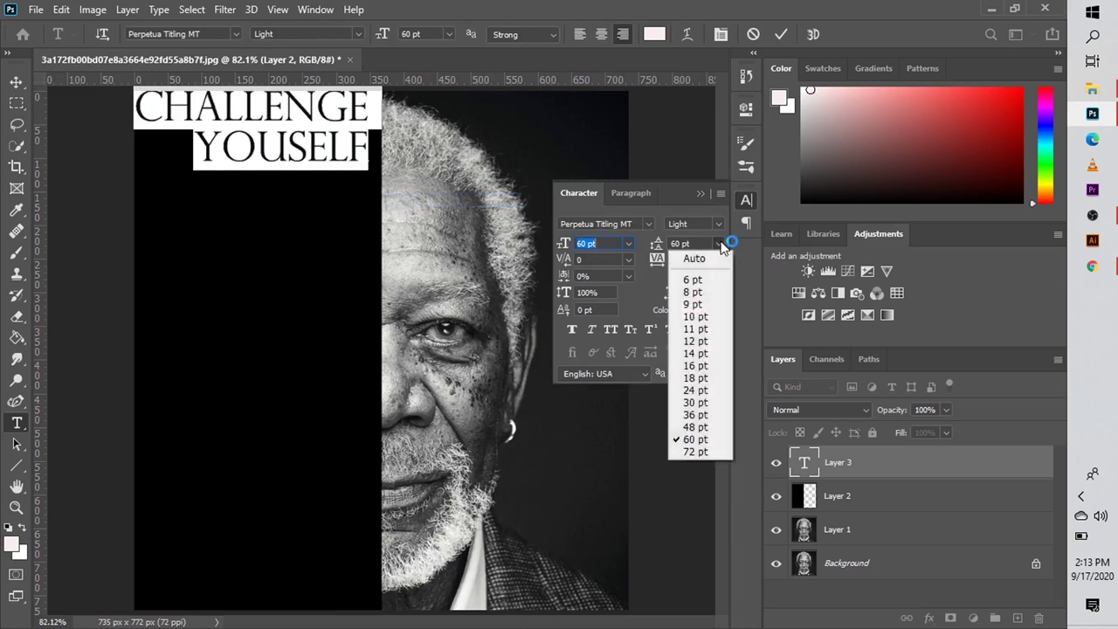
{"action": "left_click", "coordinate": [690, 354]}
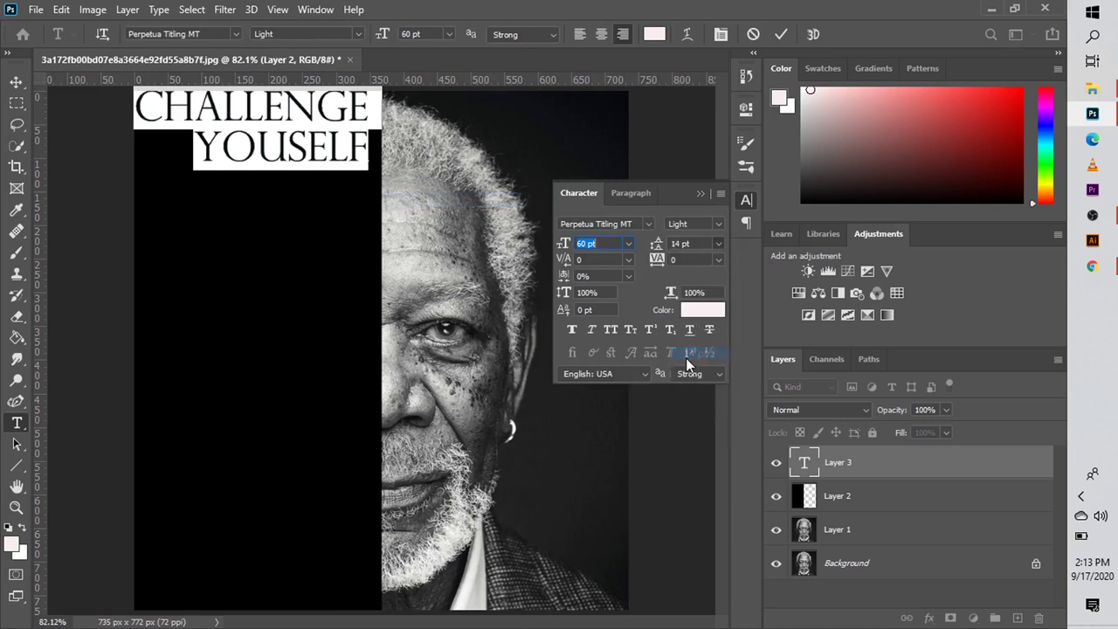
{"action": "left_click", "coordinate": [717, 245]}
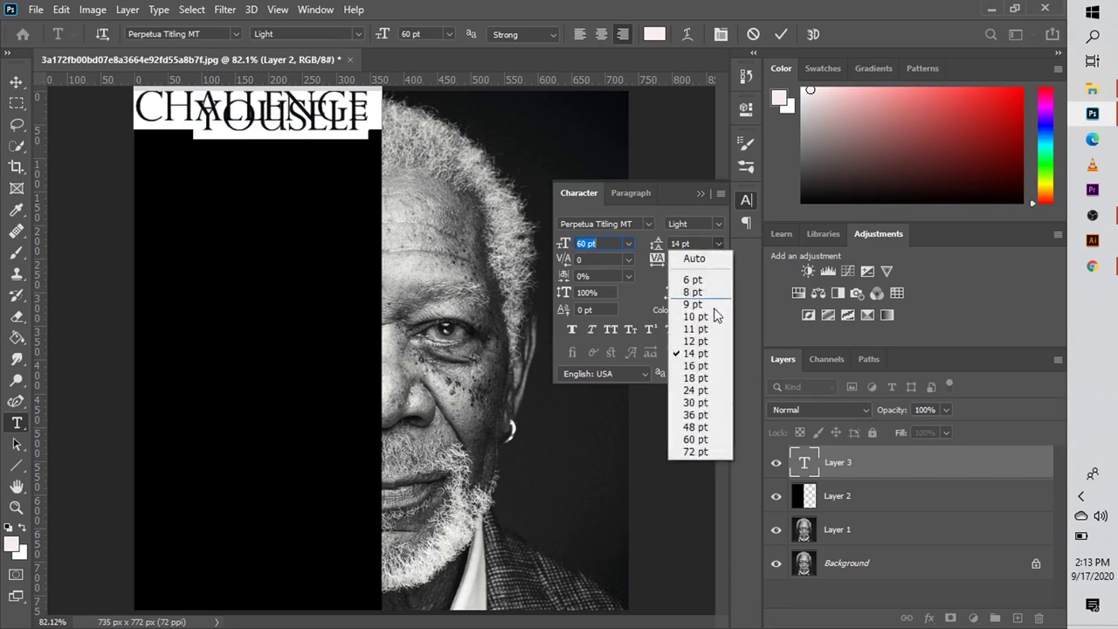
{"action": "left_click", "coordinate": [699, 415]}
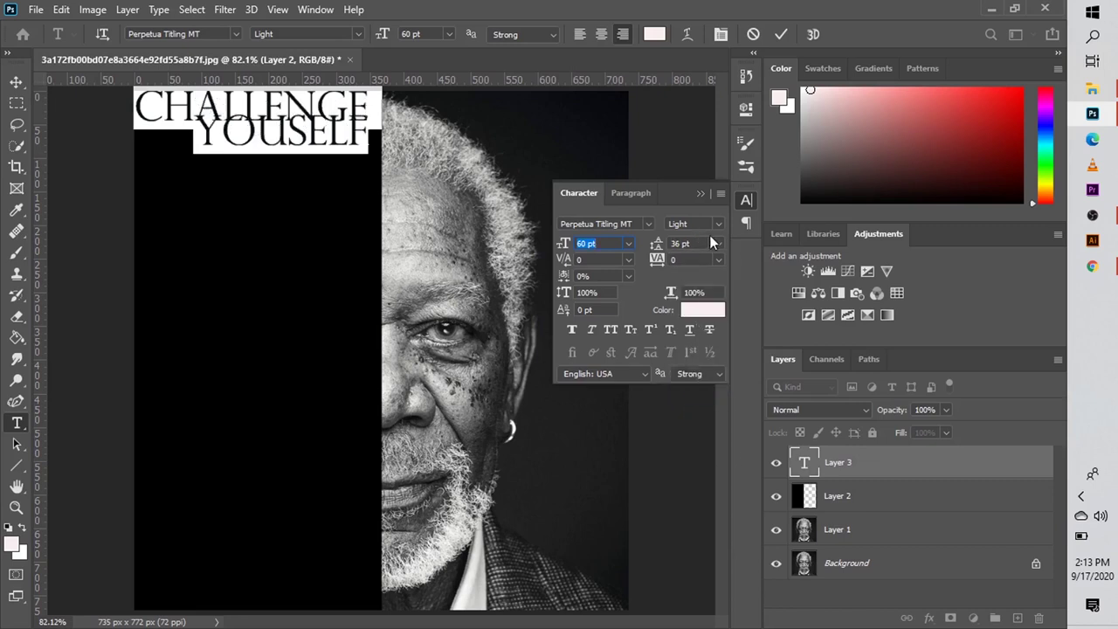
{"action": "left_click", "coordinate": [717, 245]}
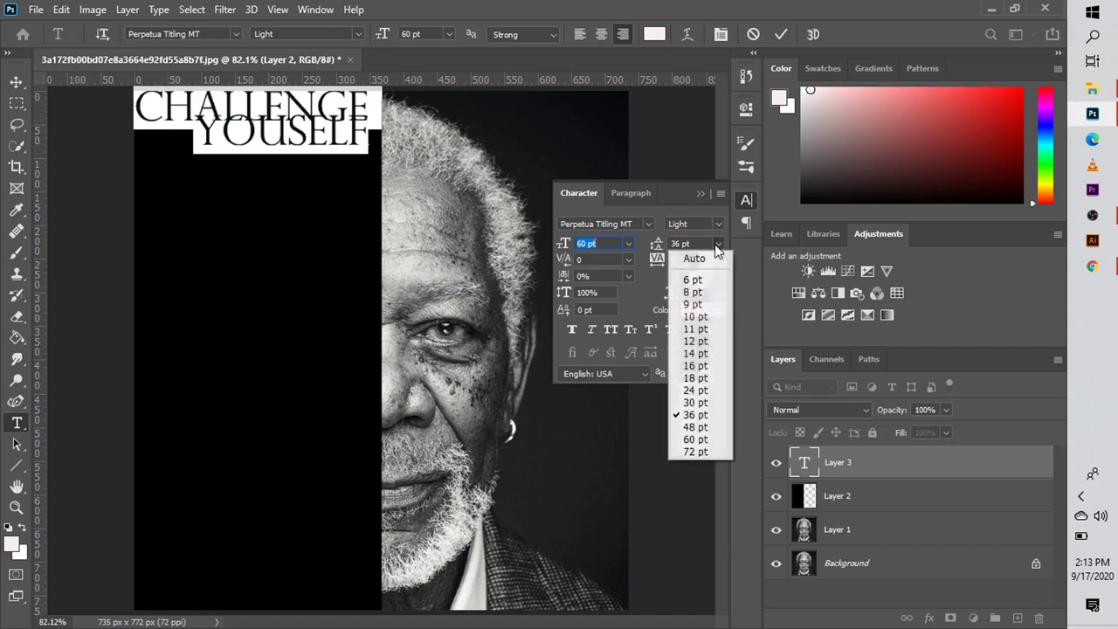
{"action": "left_click", "coordinate": [701, 427]}
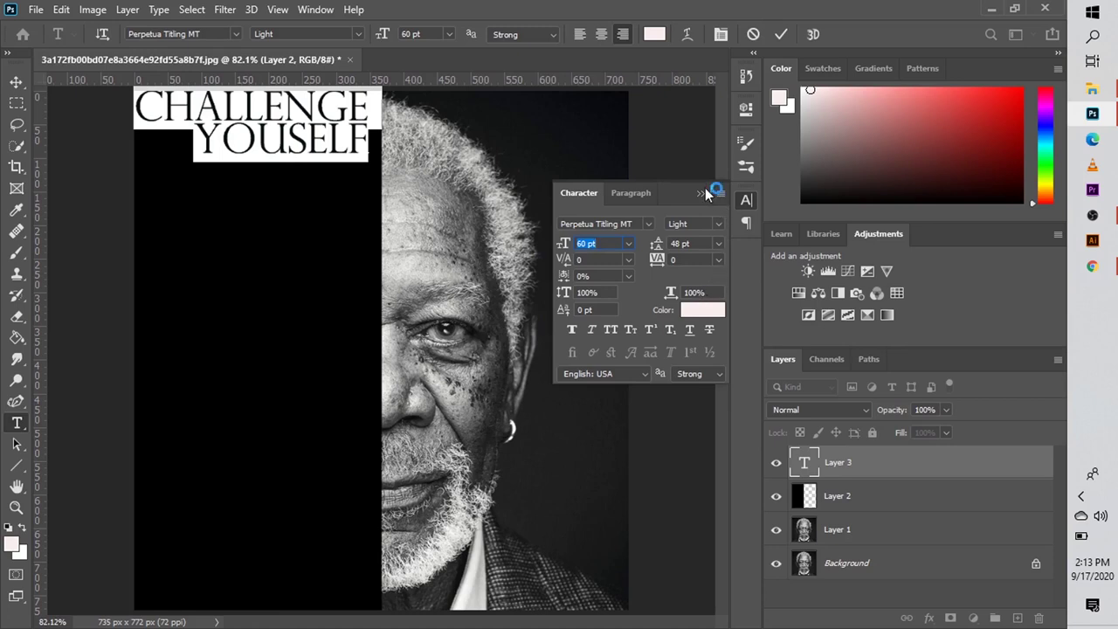
Step: Add a period after YOUSELF and type 'ITS', 'THE' and 'ONLY' on new lines
{"action": "left_click", "coordinate": [369, 139]}
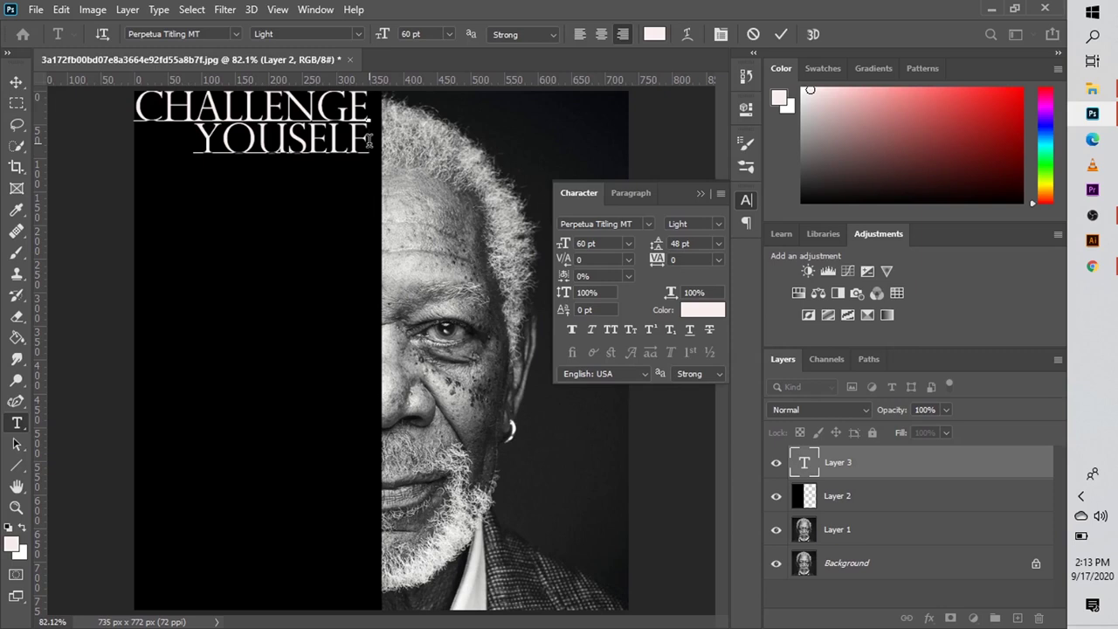
{"action": "key", "text": "alt+Right"}
{"action": "key", "text": "Return"}
{"action": "type", "text": "ITS"}
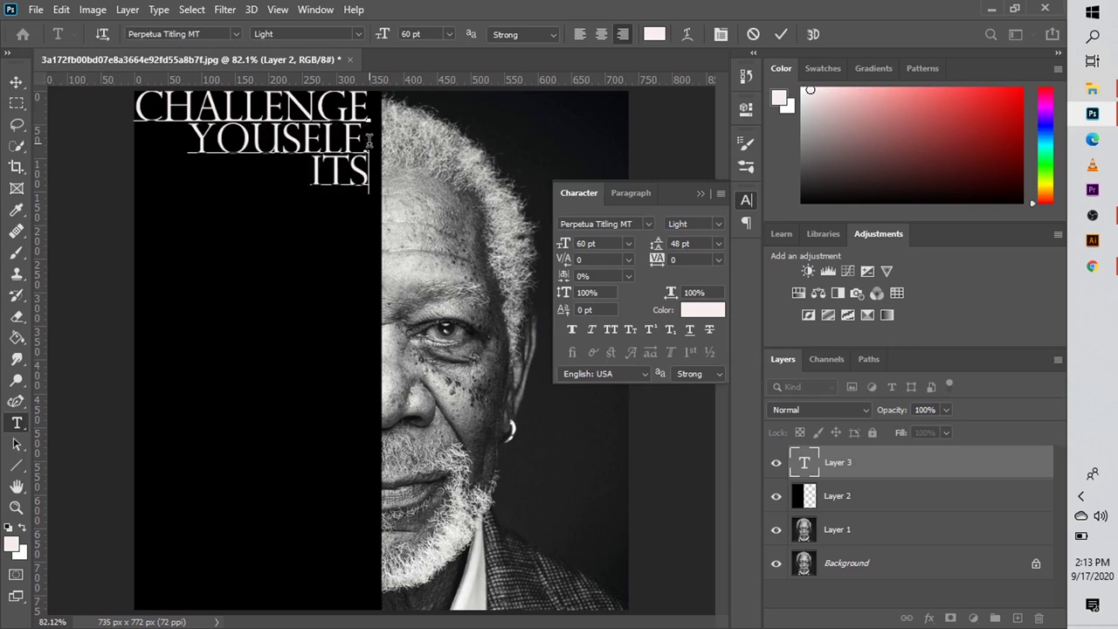
{"action": "key", "text": "Return"}
{"action": "type", "text": "THE"}
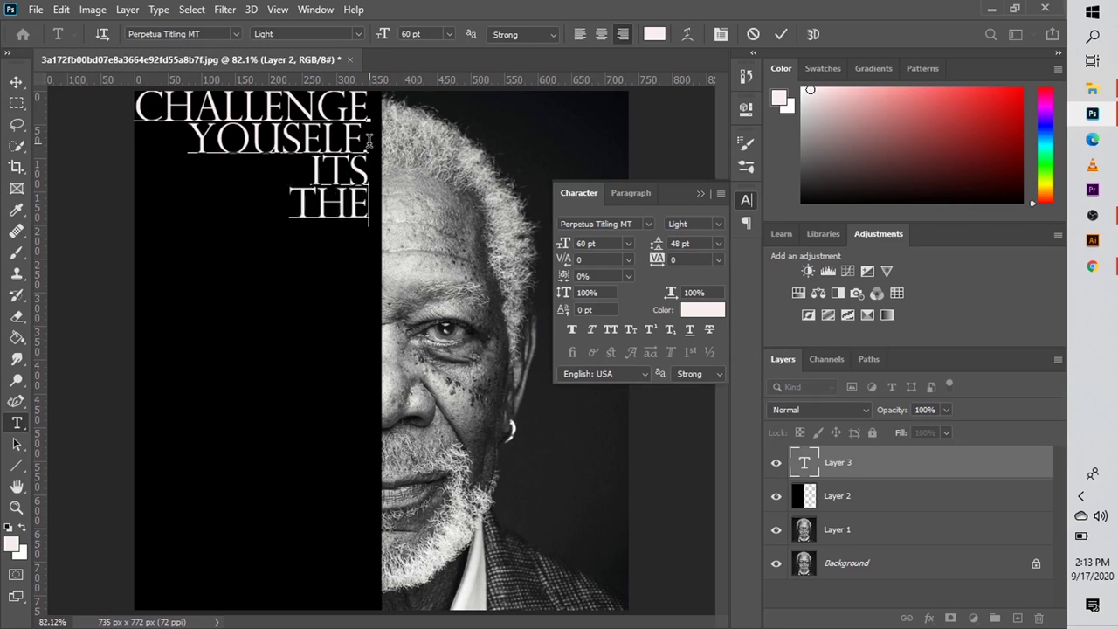
{"action": "type", "text": " ONLY"}
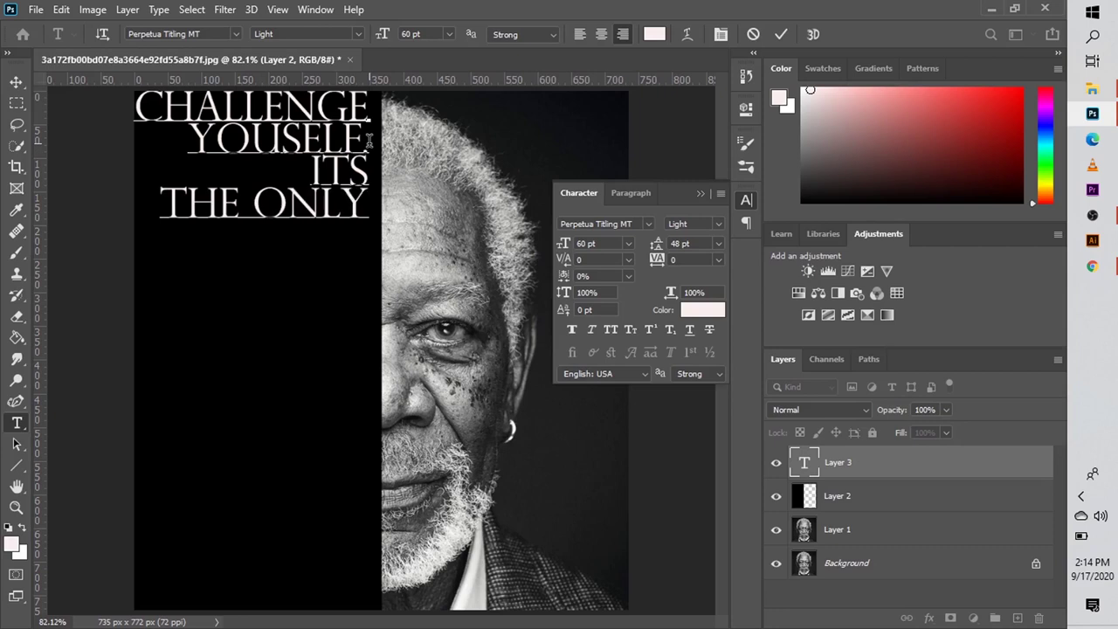
{"action": "key", "text": "BackSpace"}
{"action": "key", "text": "BackSpace"}
{"action": "key", "text": "BackSpace"}
{"action": "key", "text": "BackSpace"}
{"action": "key", "text": "BackSpace"}
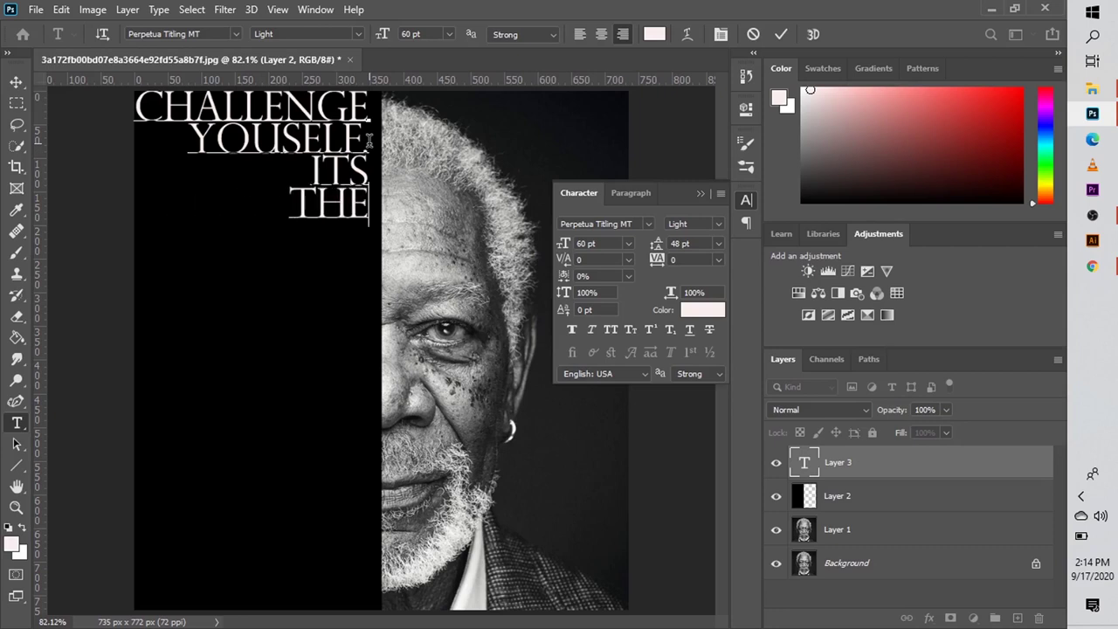
{"action": "type", "text": "ONLY"}
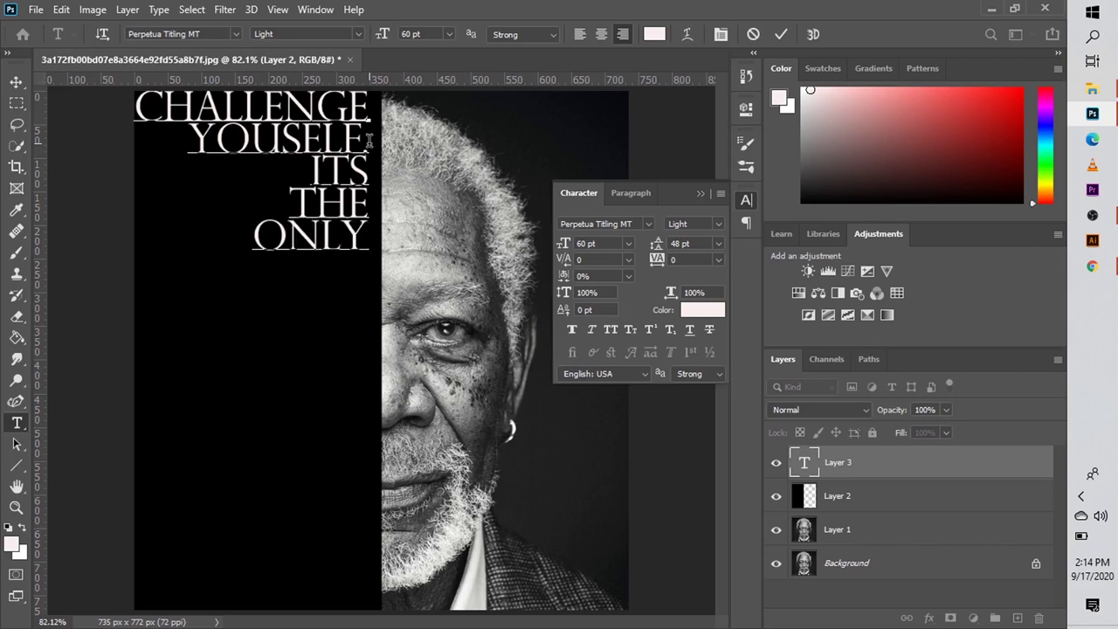
Step: Continue the quote with 'PATH', 'WHICH LEADS' and 'TO GROWTH.' on further lines
{"action": "key", "text": "Return"}
{"action": "type", "text": "PAT"}
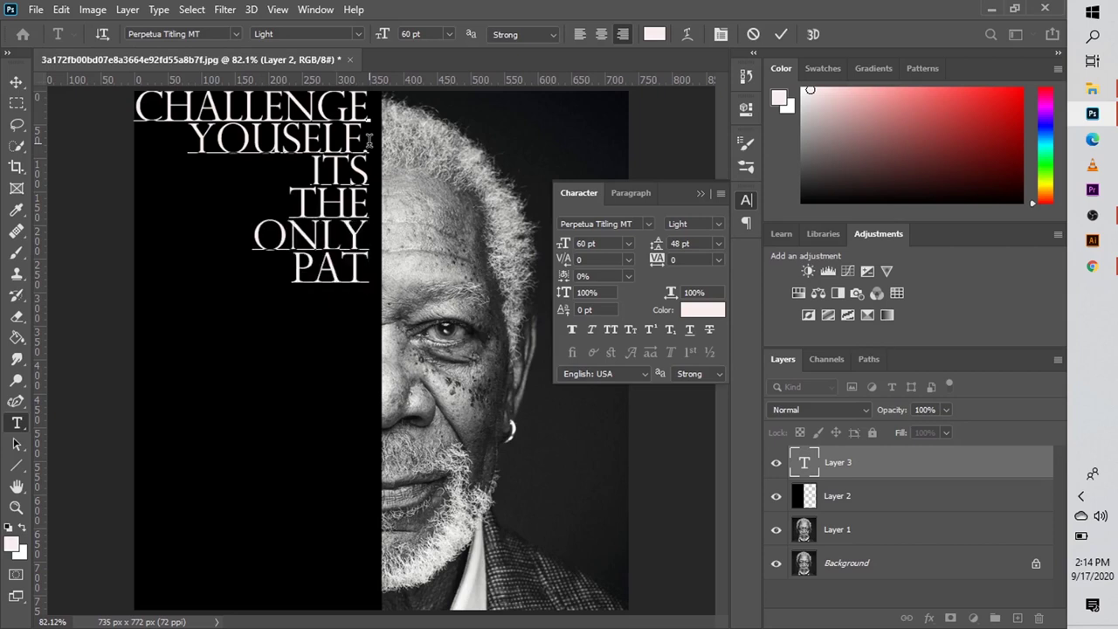
{"action": "type", "text": "H"}
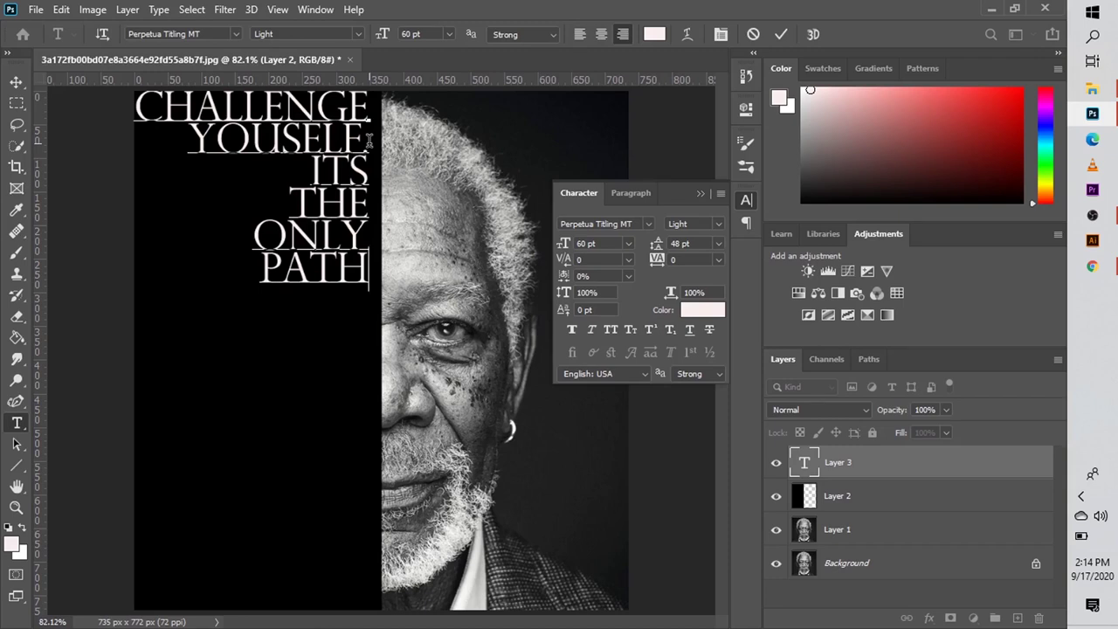
{"action": "type", "text": "WHI"}
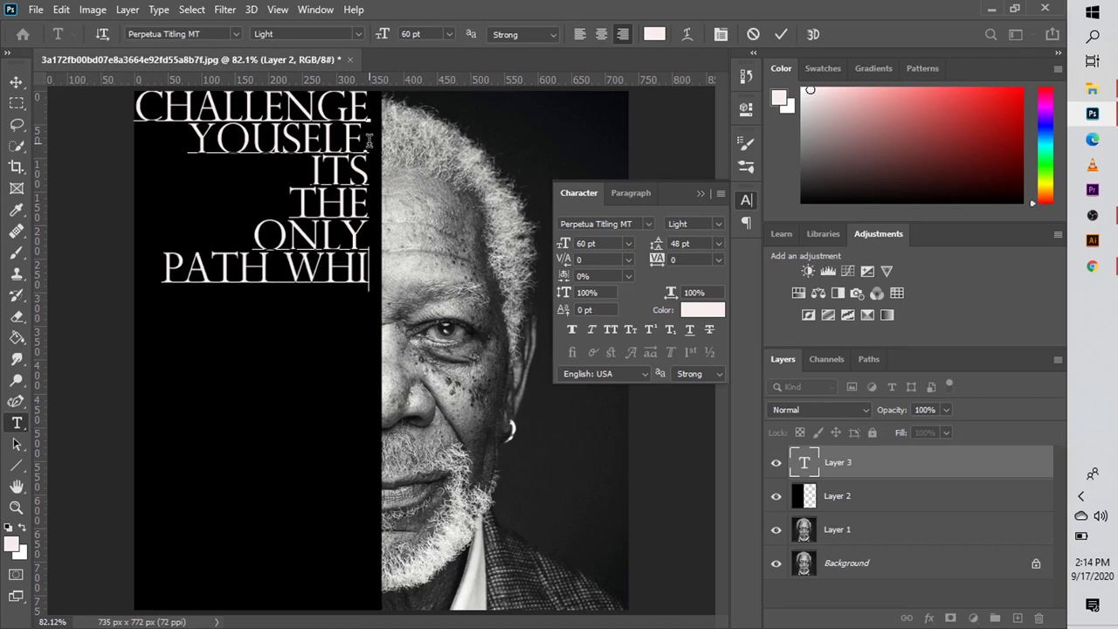
{"action": "type", "text": "CH"}
{"action": "key", "text": "BackSpace"}
{"action": "key", "text": "BackSpace"}
{"action": "key", "text": "BackSpace"}
{"action": "key", "text": "BackSpace"}
{"action": "key", "text": "BackSpace"}
{"action": "key", "text": "BackSpace"}
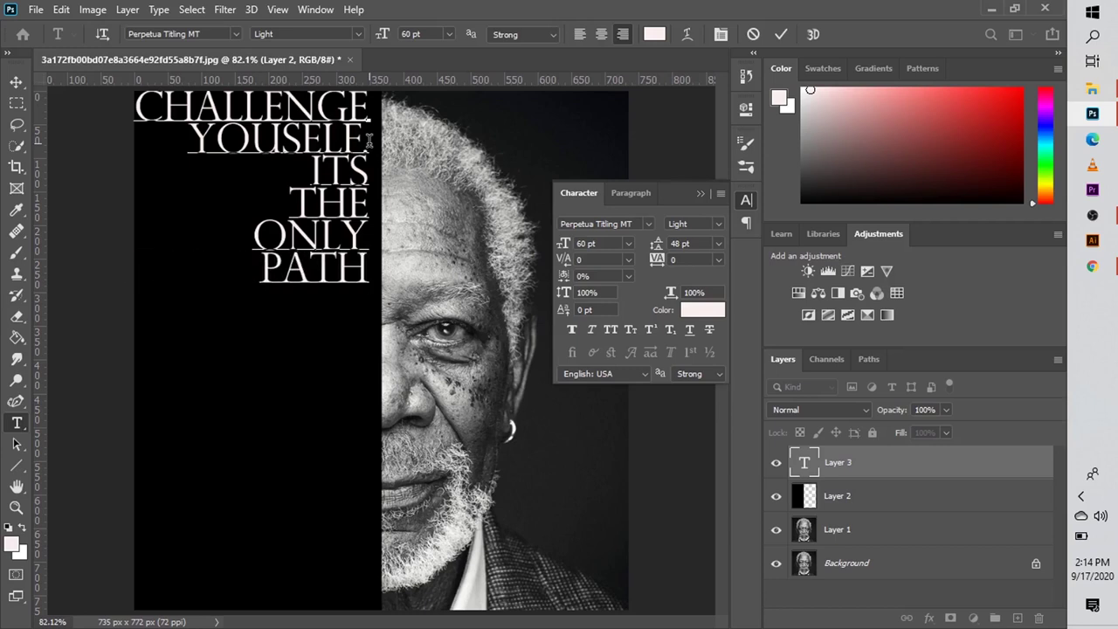
{"action": "type", "text": "WHI"}
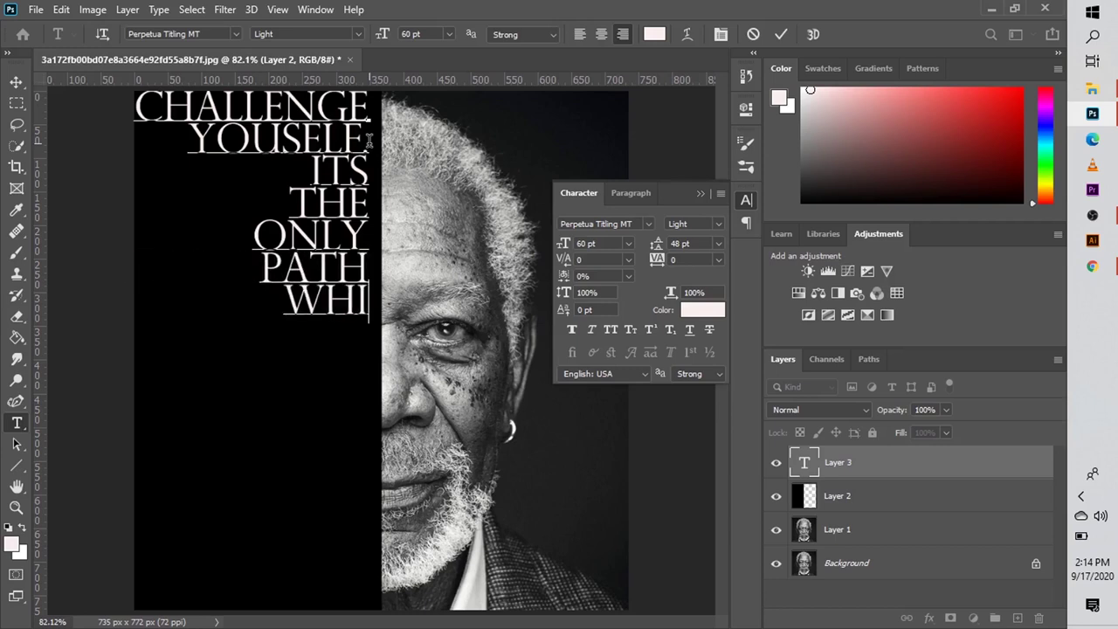
{"action": "type", "text": "CH L"}
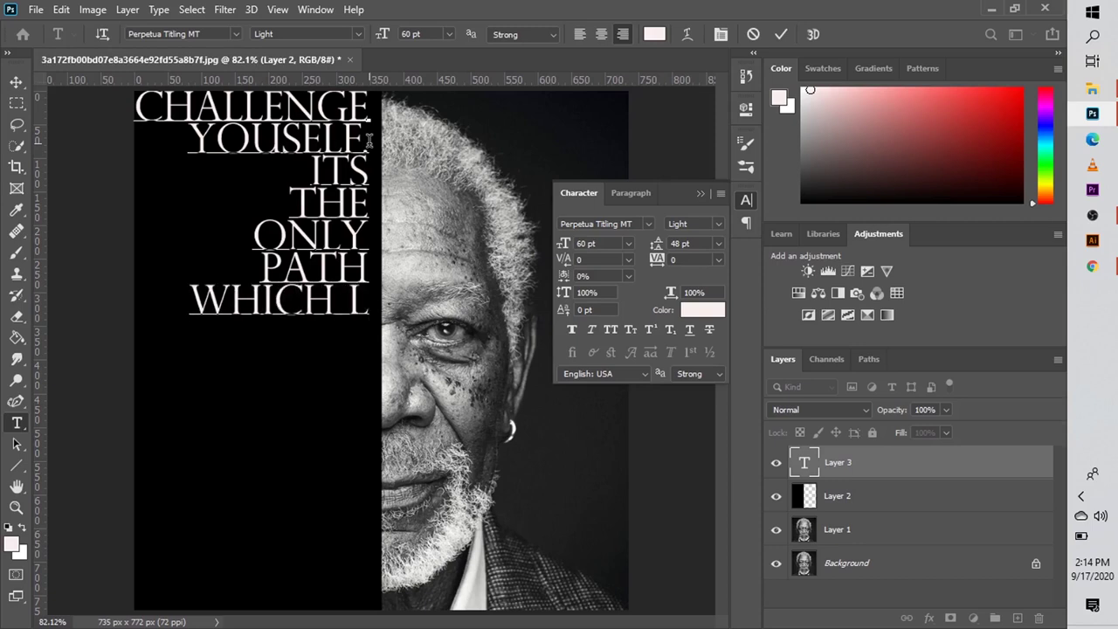
{"action": "type", "text": "EADS"}
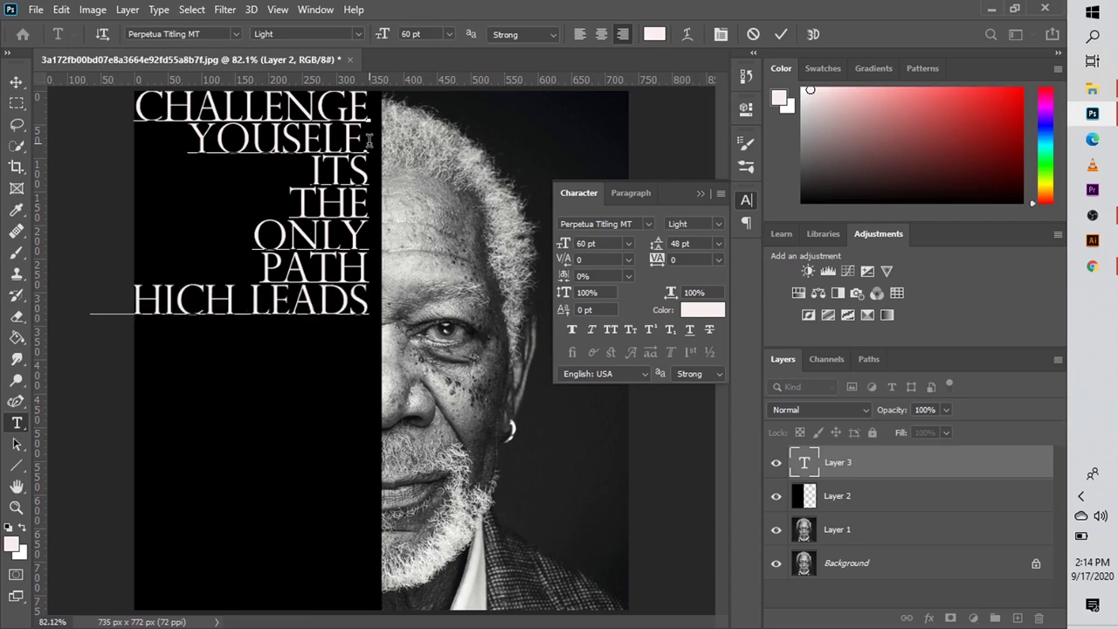
{"action": "key", "text": "Return"}
{"action": "type", "text": "TO"}
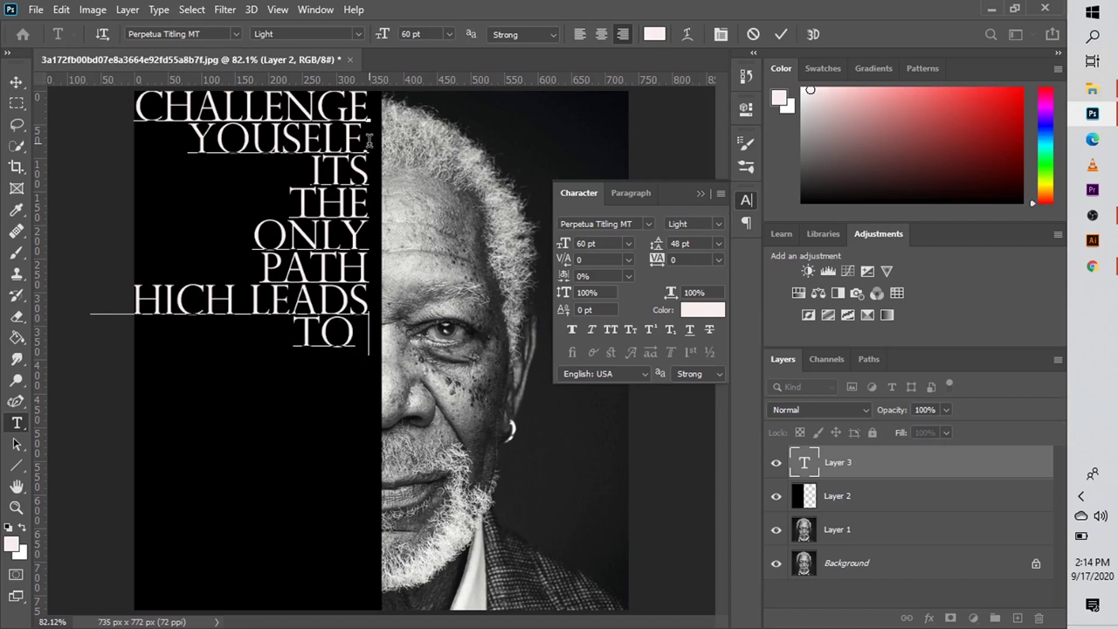
{"action": "type", "text": " GR"}
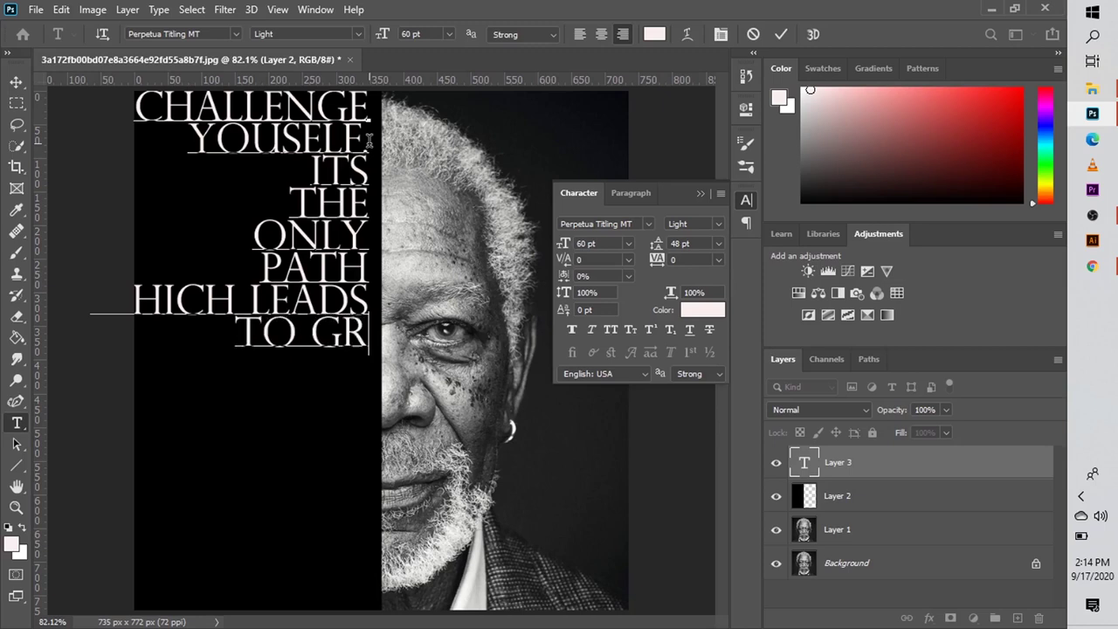
{"action": "type", "text": "OWT"}
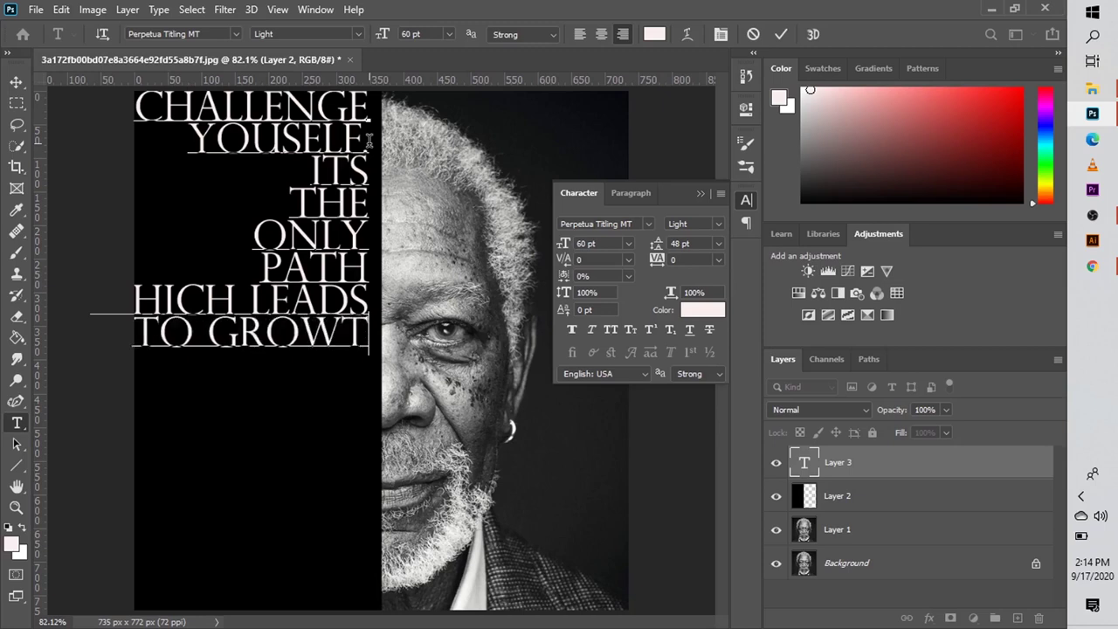
{"action": "type", "text": "H."}
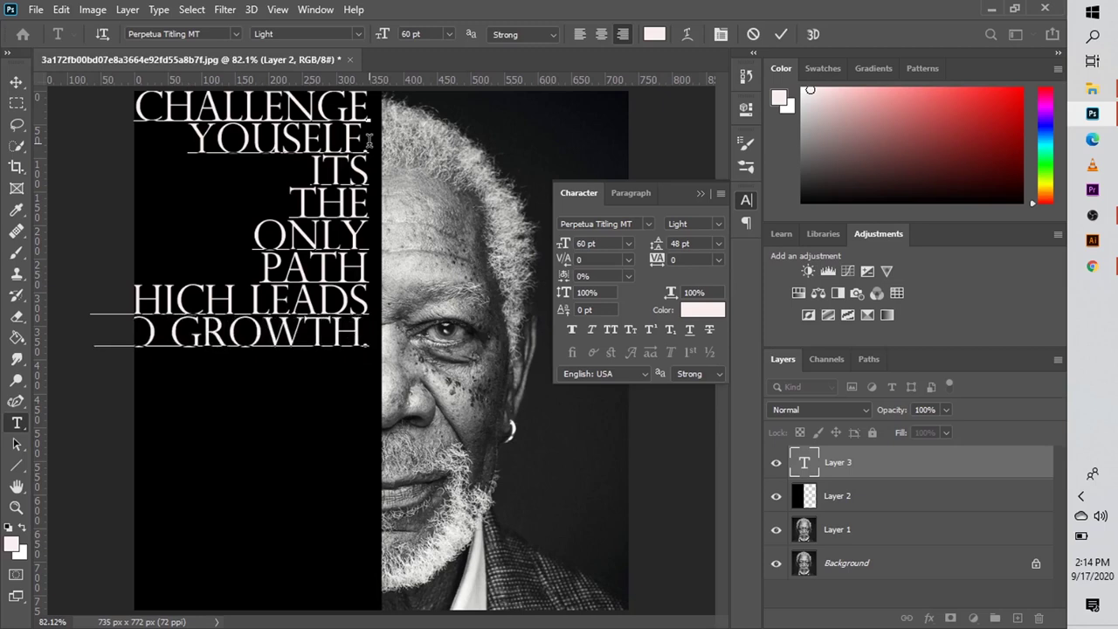
Step: Break 'GROWTH.' and 'LEADS' onto their own lines
{"action": "left_click", "coordinate": [171, 329]}
{"action": "key", "text": "BackSpace"}
{"action": "key", "text": "Return"}
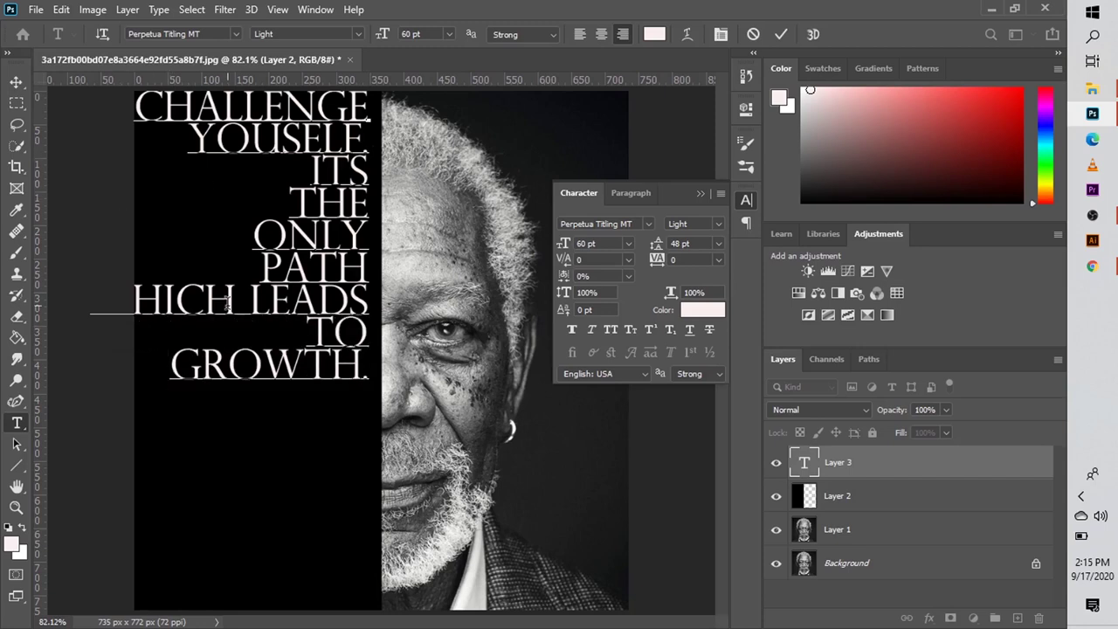
{"action": "left_click", "coordinate": [248, 301]}
{"action": "key", "text": "Return"}
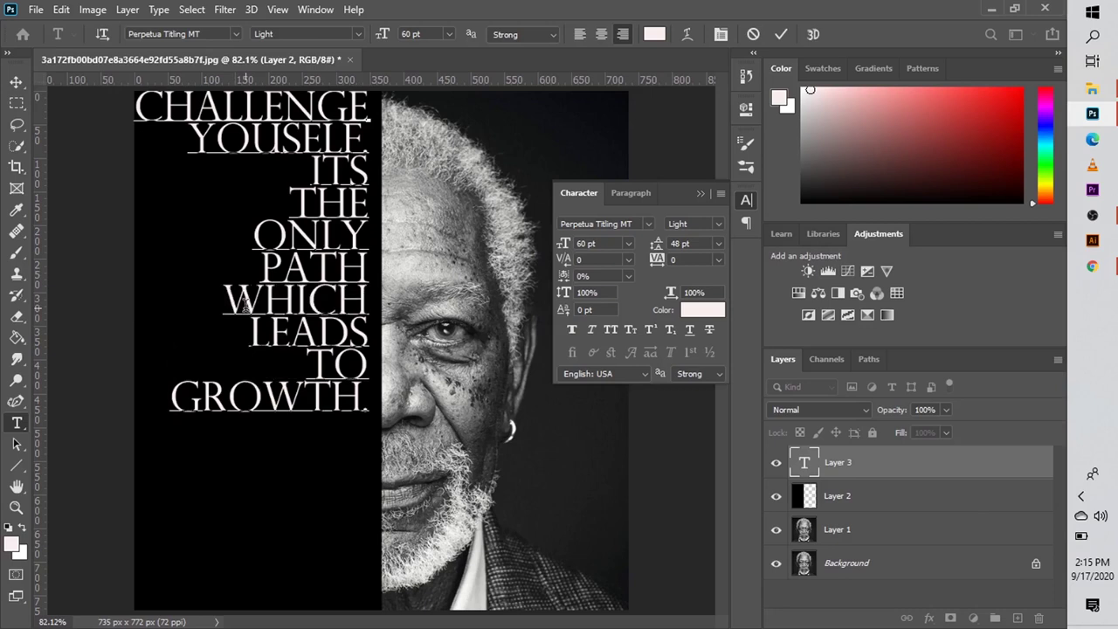
Step: Correct ITS to IT'S and move the quote about 80 px lower
{"action": "left_click", "coordinate": [350, 166]}
{"action": "type", "text": "'"}
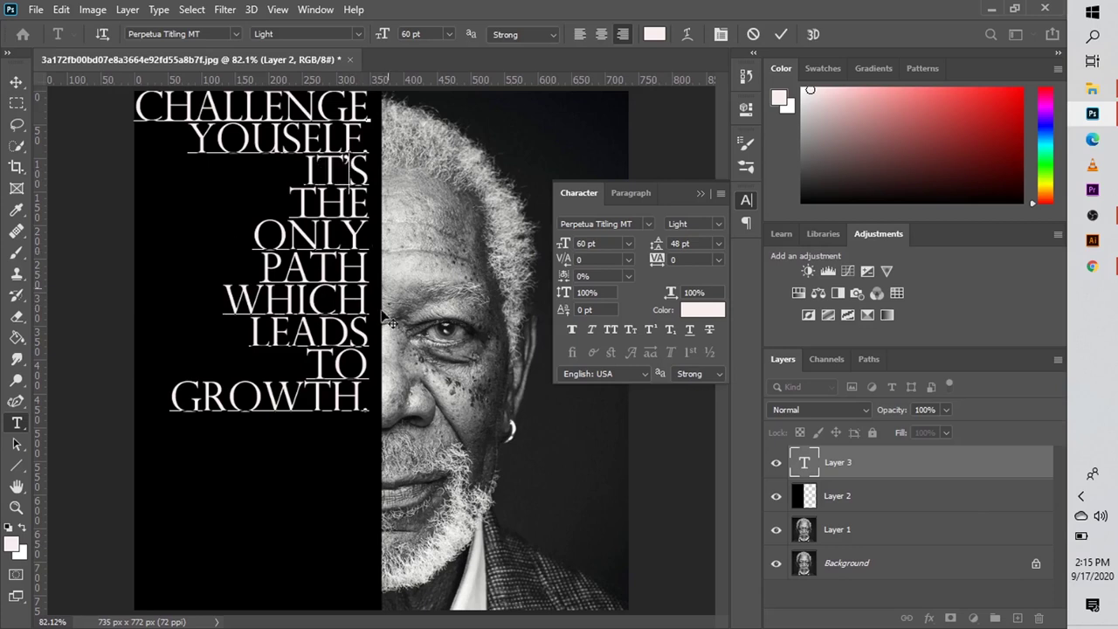
{"action": "left_click", "coordinate": [16, 82]}
{"action": "left_click_drag", "start_coordinate": [313, 147], "coordinate": [324, 221]}
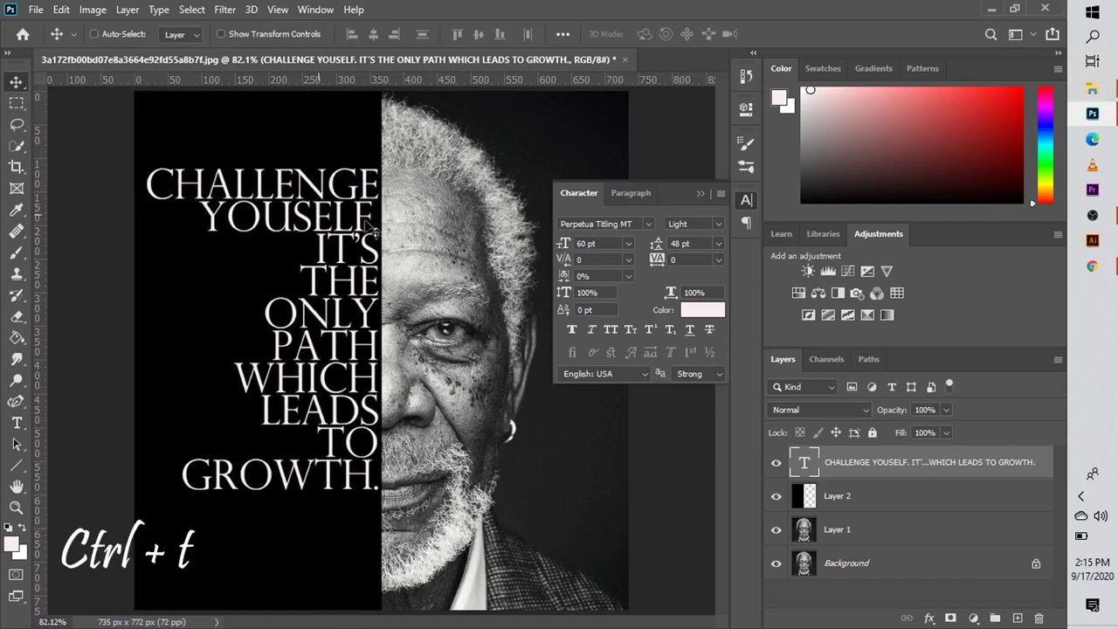
Step: Free-transform the quote larger to 63.22 pt type with 50.57 pt leading
{"action": "key", "text": "ctrl+t"}
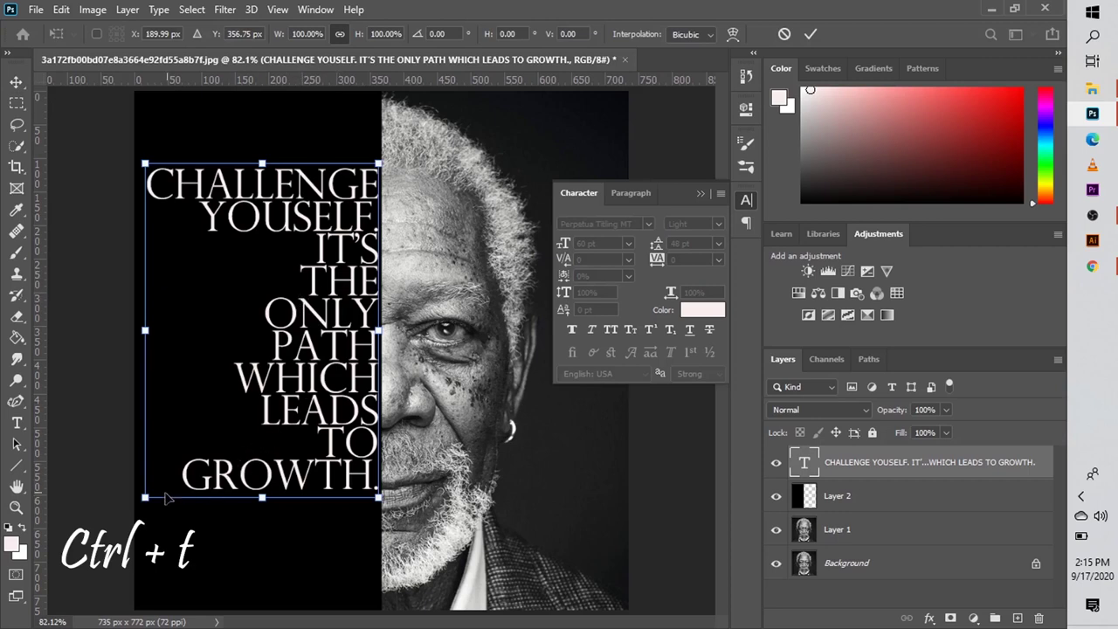
{"action": "left_click_drag", "start_coordinate": [146, 496], "coordinate": [117, 536]}
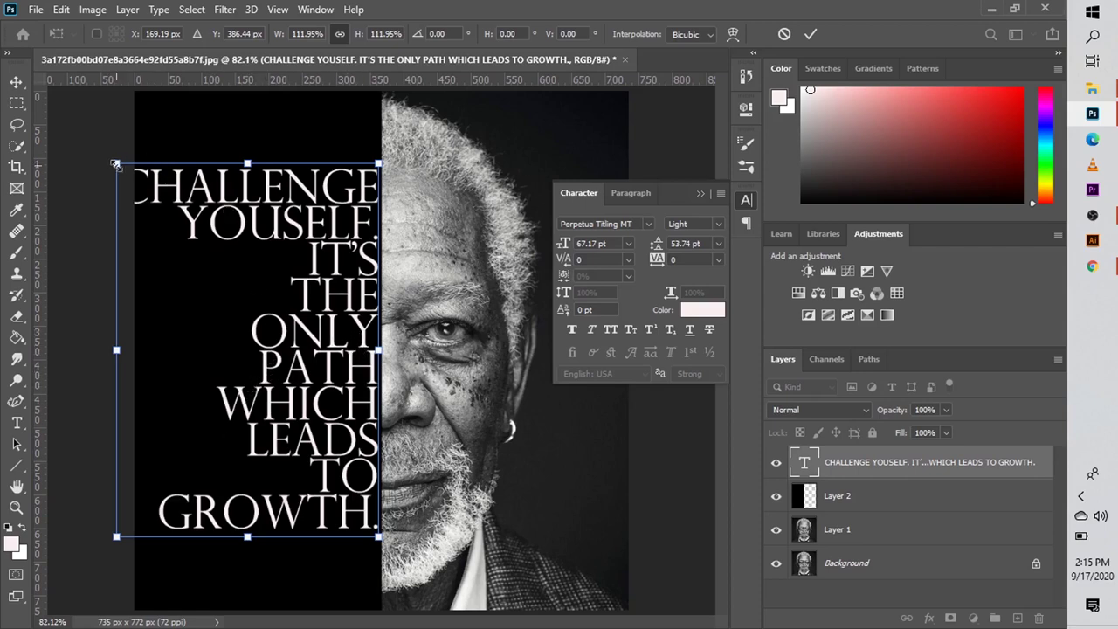
{"action": "left_click_drag", "start_coordinate": [116, 164], "coordinate": [131, 182]}
{"action": "key", "text": "Return"}
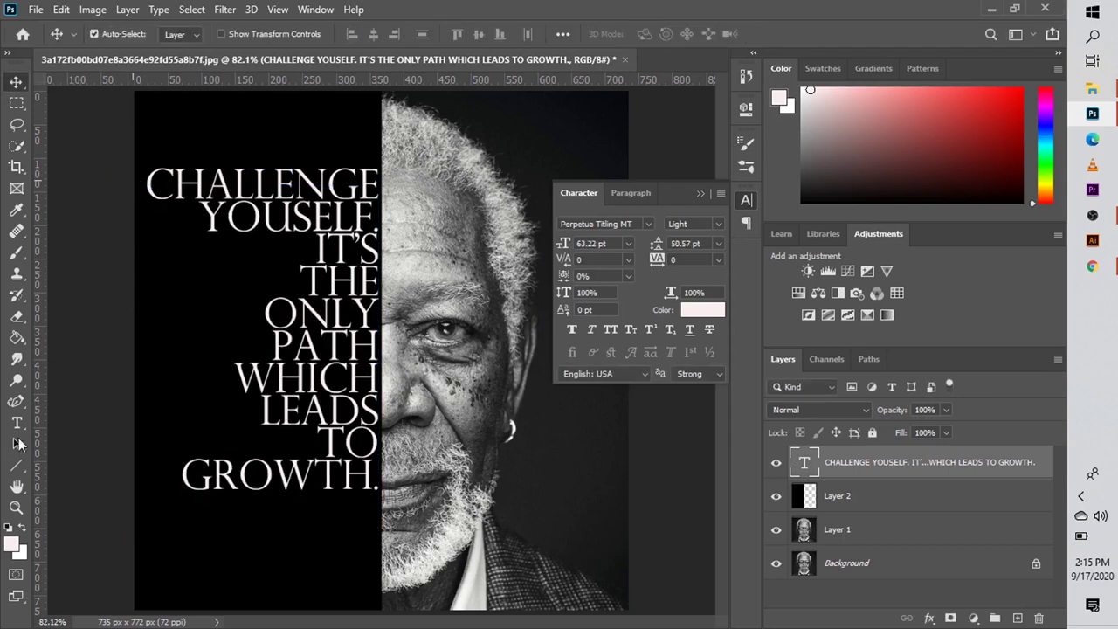
Step: Remove the line break before PATH so ONLY PATH sits on one line
{"action": "left_click", "coordinate": [17, 424]}
{"action": "left_click", "coordinate": [378, 342]}
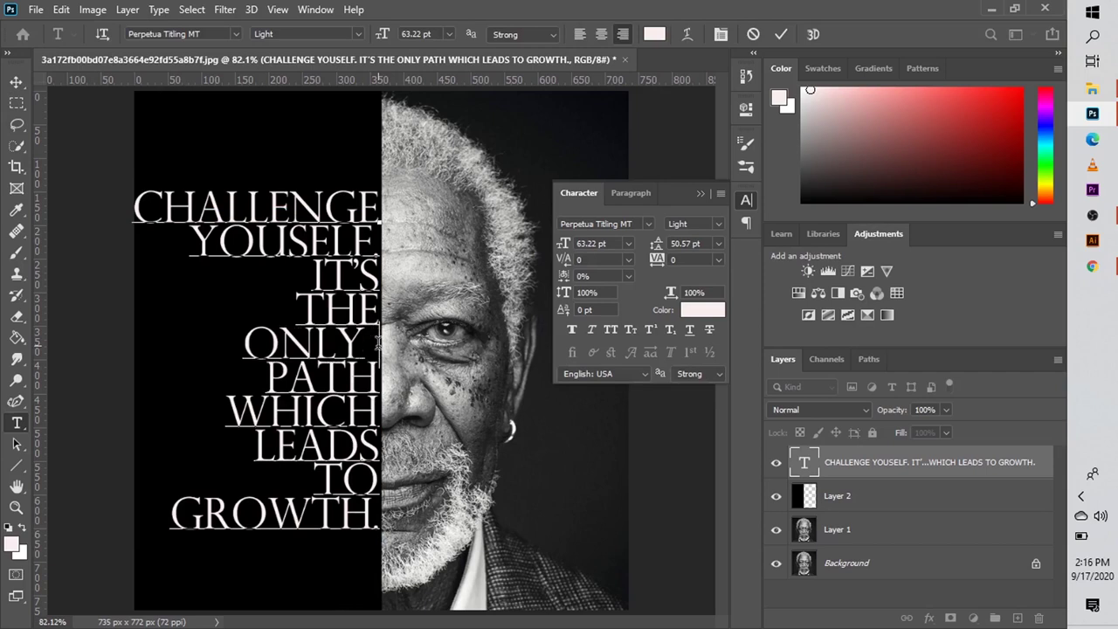
{"action": "left_click", "coordinate": [267, 377]}
{"action": "key", "text": "BackSpace"}
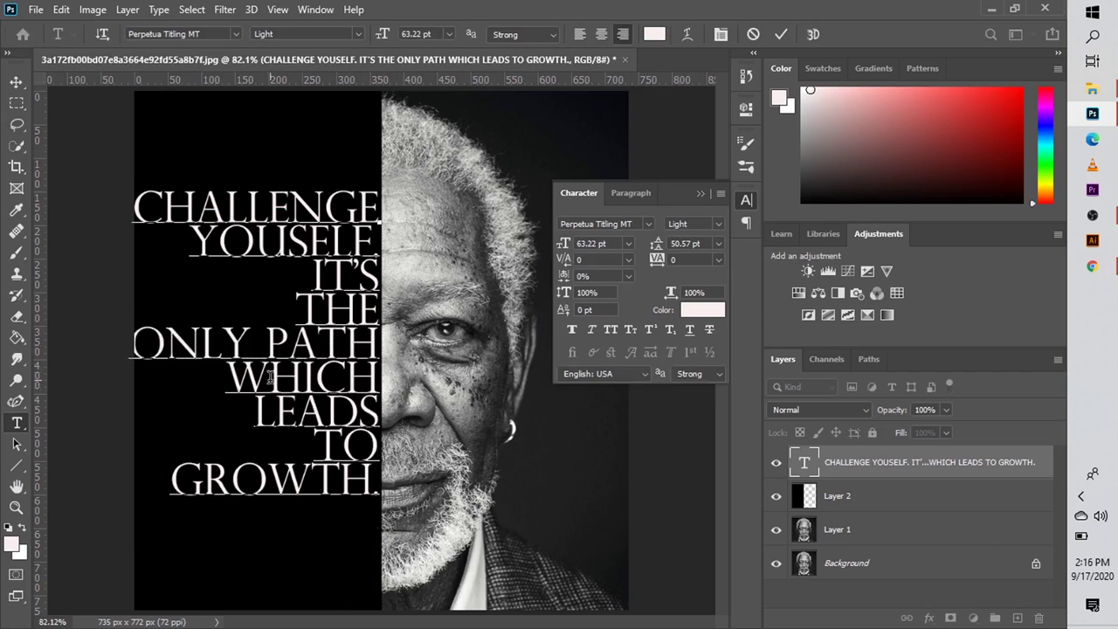
Step: Set the whole quote in Footlight MT Light and commit the text
{"action": "left_click", "coordinate": [379, 486]}
{"action": "left_click_drag", "start_coordinate": [378, 487], "coordinate": [142, 140]}
{"action": "left_click", "coordinate": [238, 34]}
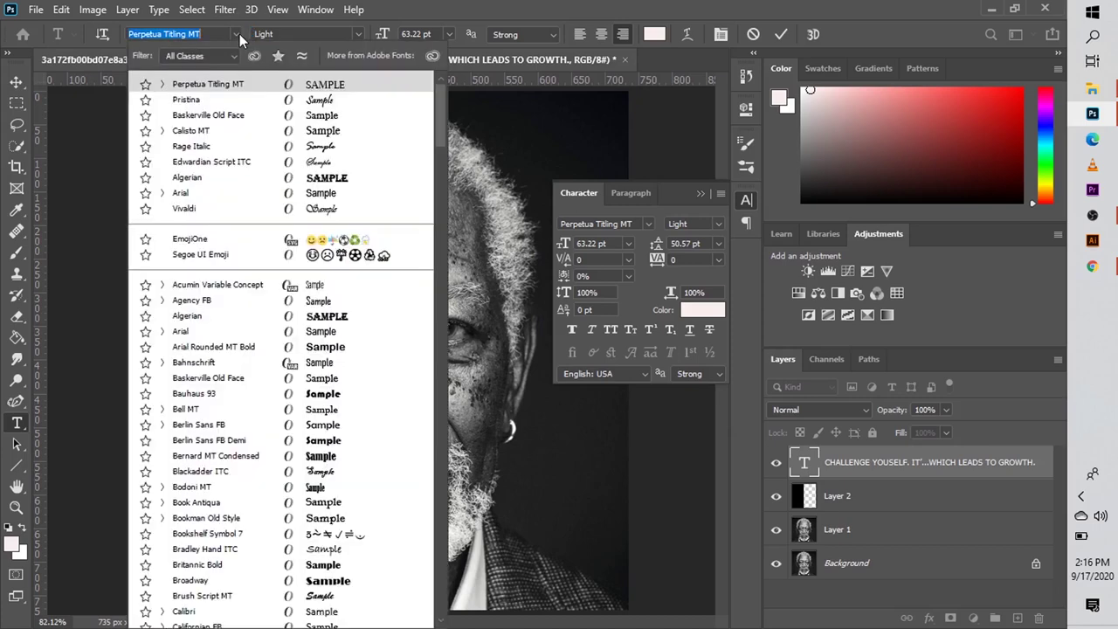
{"action": "key", "text": "Down"}
{"action": "key", "text": "Down"}
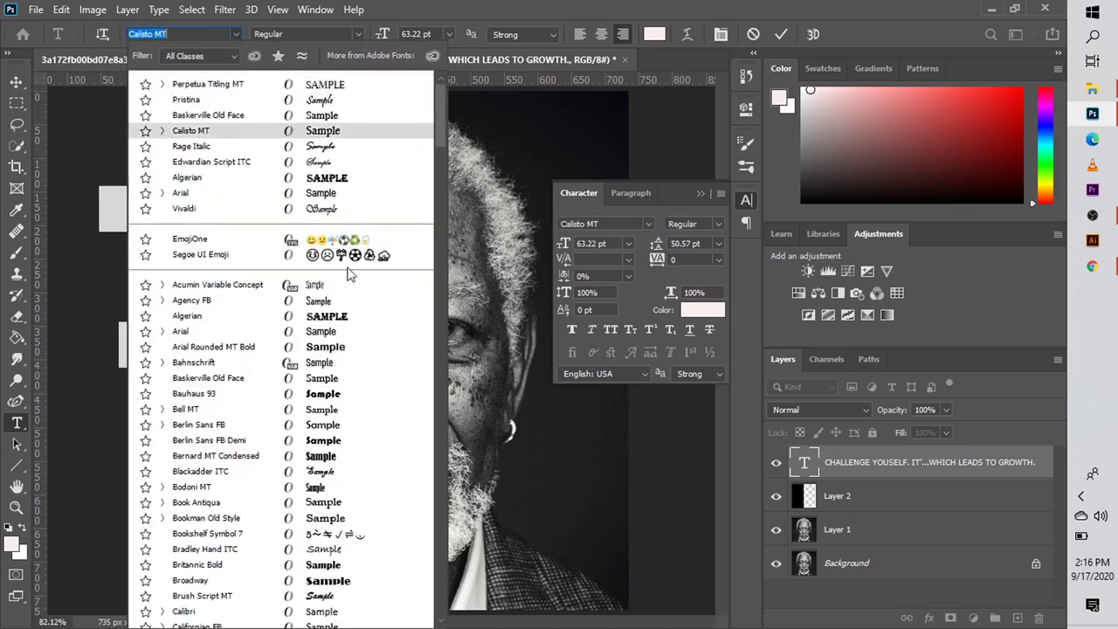
{"action": "key", "text": "Down"}
{"action": "key", "text": "Down"}
{"action": "key", "text": "Down"}
{"action": "key", "text": "Down"}
{"action": "key", "text": "Down"}
{"action": "key", "text": "Down"}
{"action": "key", "text": "Escape"}
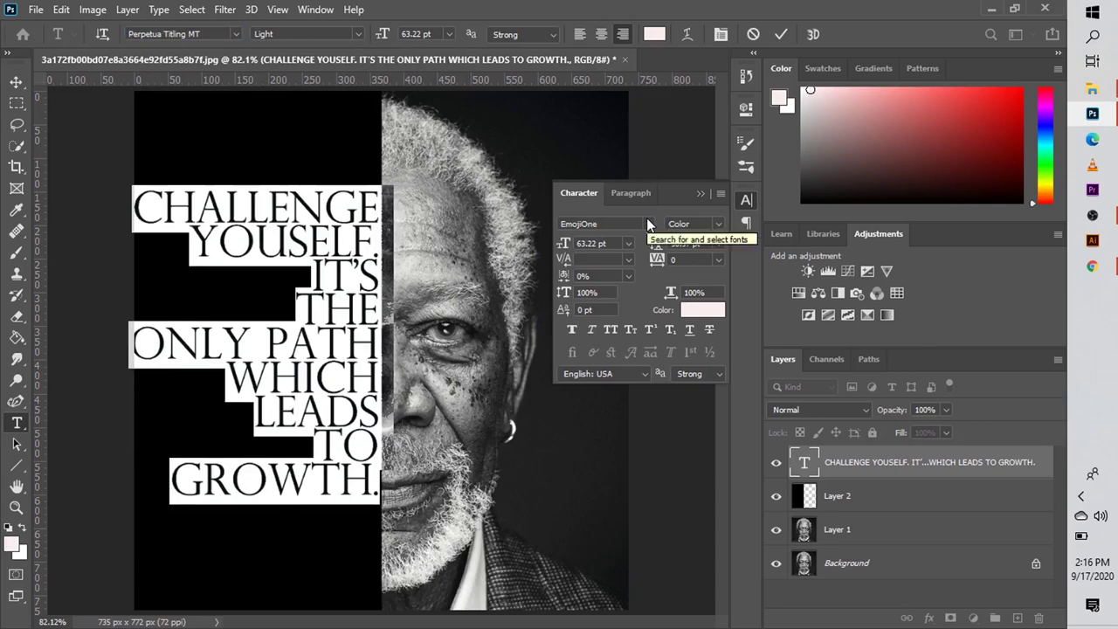
{"action": "left_click", "coordinate": [648, 225]}
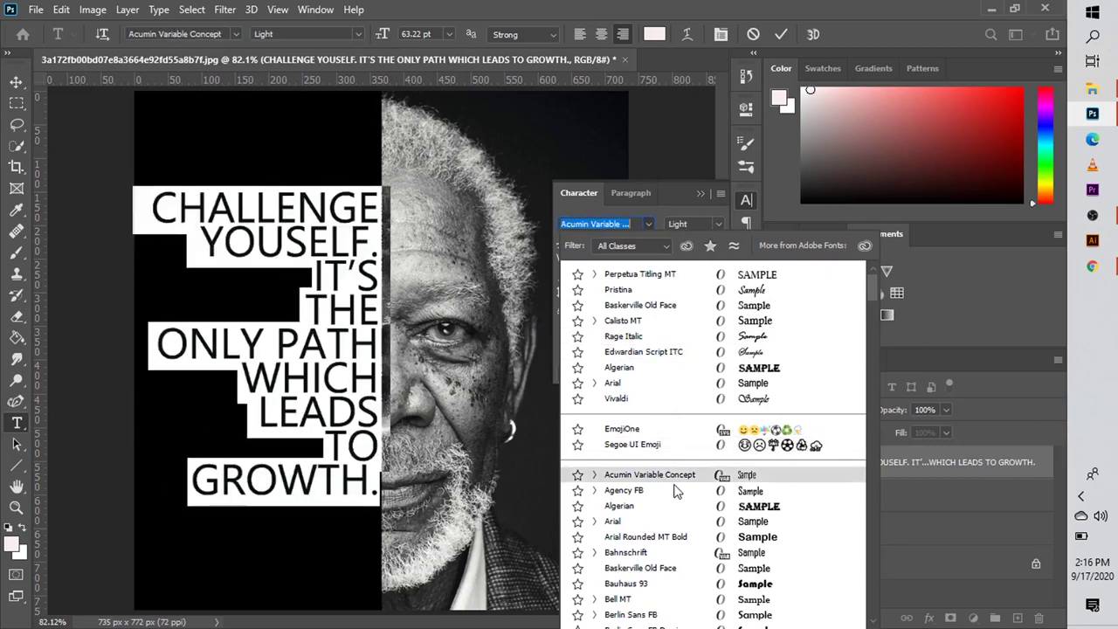
{"action": "scroll", "coordinate": [803, 367], "scroll_direction": "down", "scroll_amount": 10}
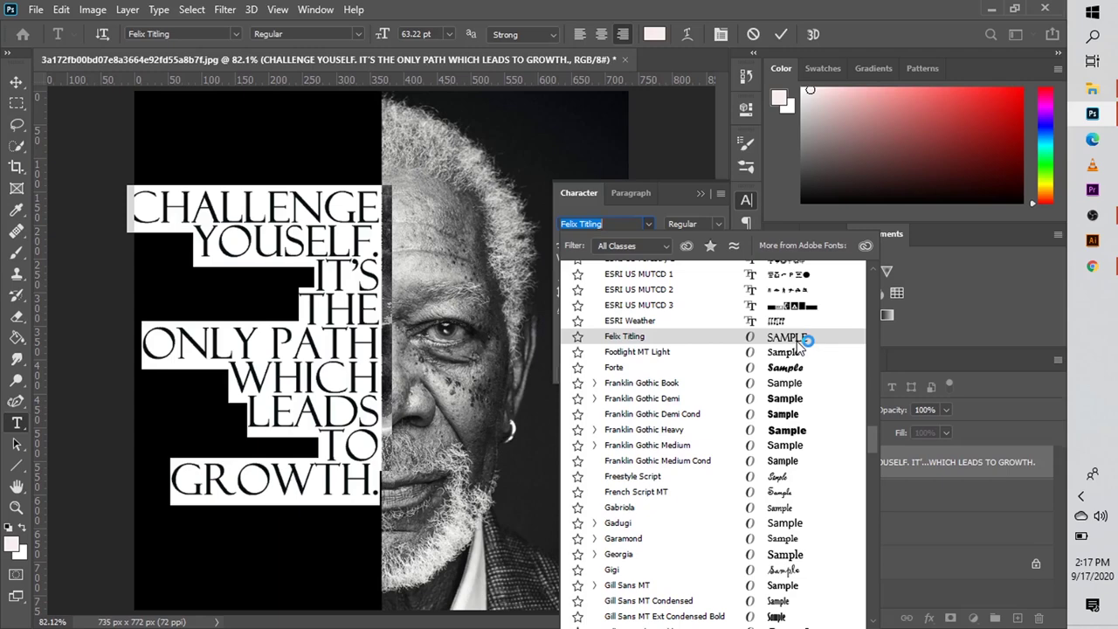
{"action": "left_click", "coordinate": [801, 351]}
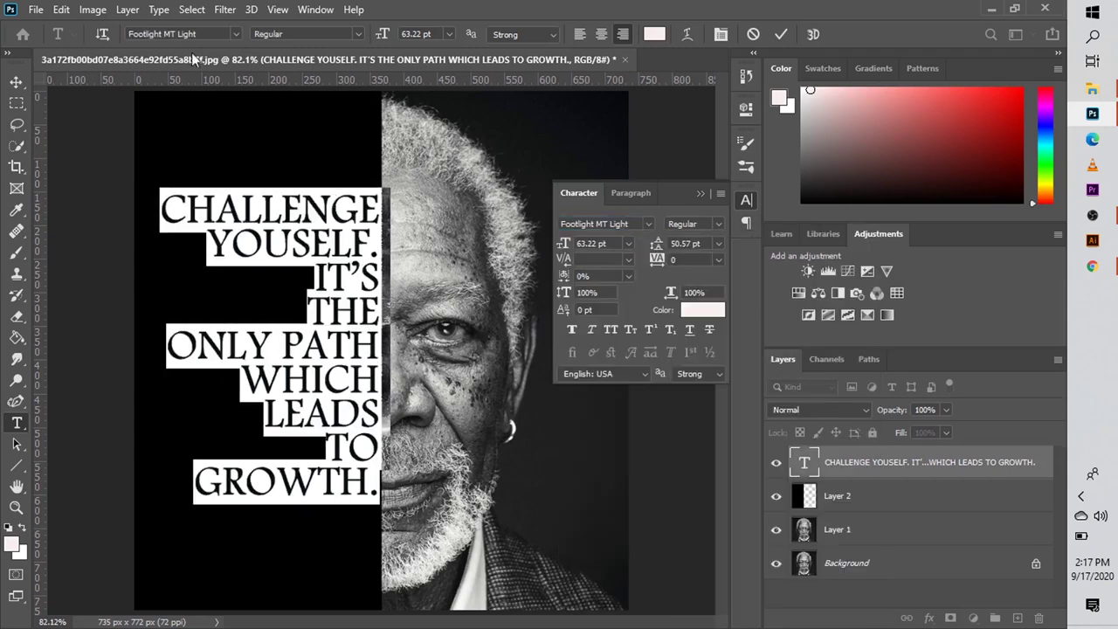
{"action": "left_click", "coordinate": [19, 82]}
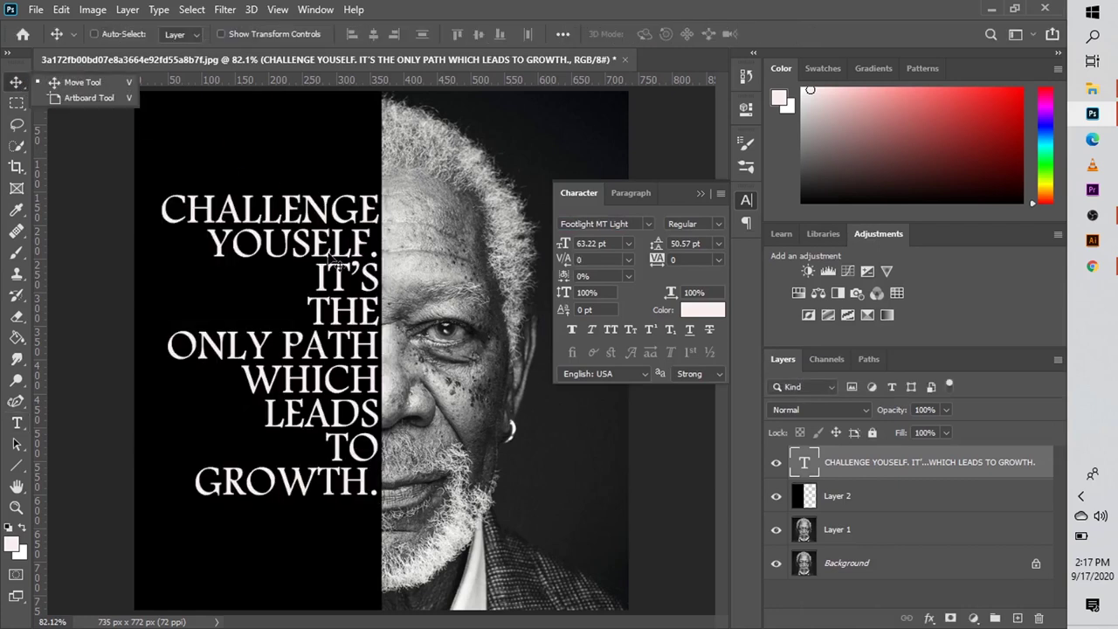
Step: Free-transform the quote slightly larger, to 69.48 pt, and move it higher on the black half
{"action": "key", "text": "ctrl+t"}
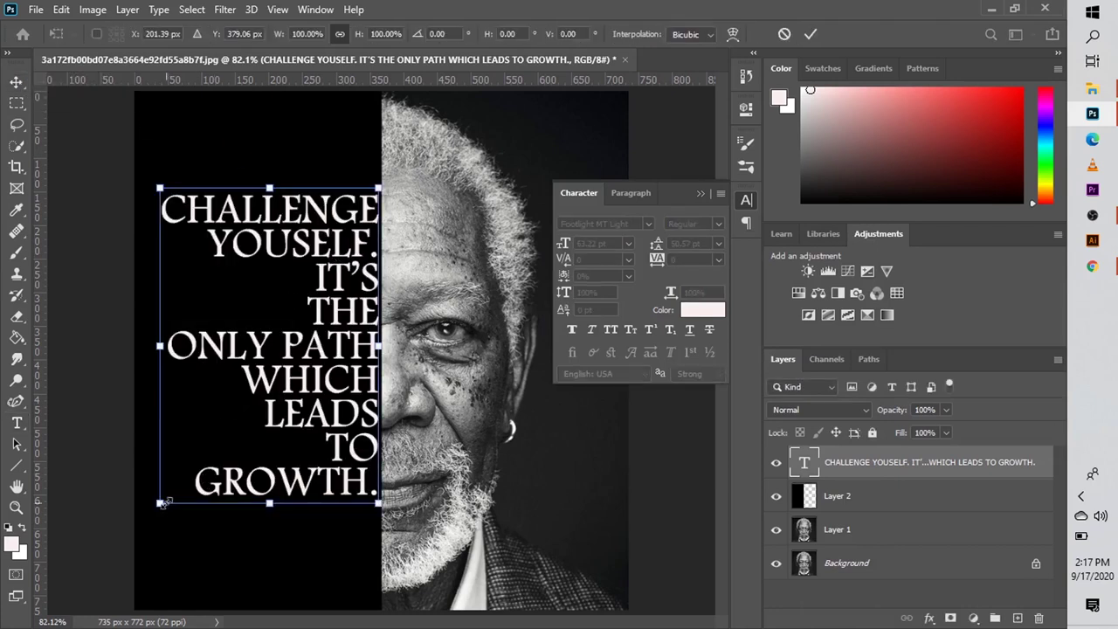
{"action": "left_click_drag", "start_coordinate": [161, 502], "coordinate": [137, 536]}
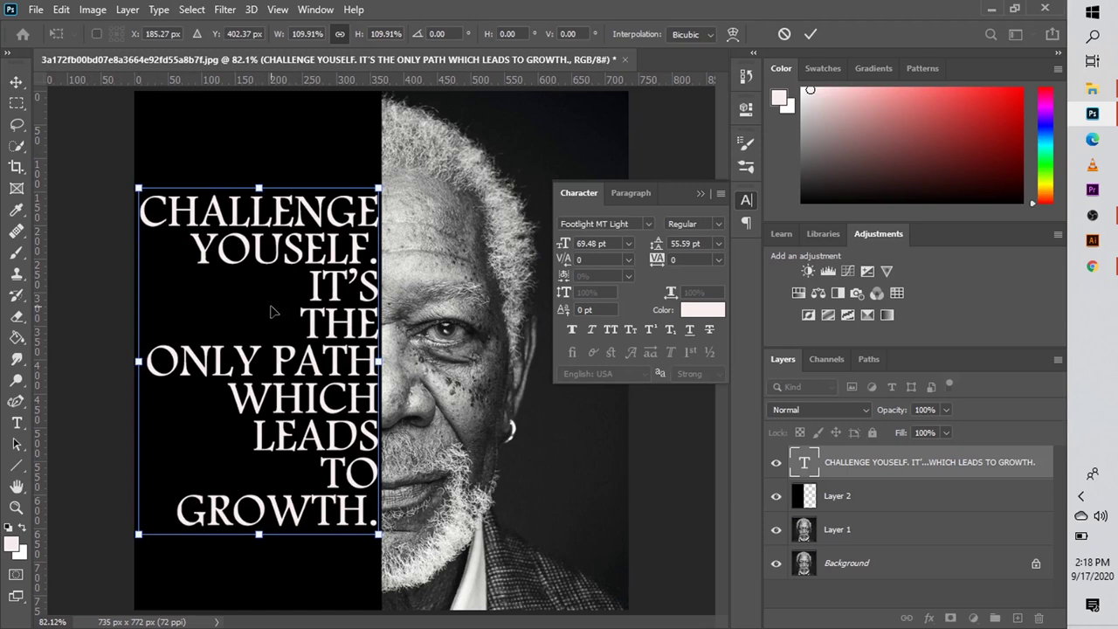
{"action": "mouse_move", "coordinate": [272, 292]}
{"action": "left_mouse_down"}
{"action": "mouse_move", "coordinate": [282, 270]}
{"action": "mouse_move", "coordinate": [273, 290]}
{"action": "left_mouse_up"}
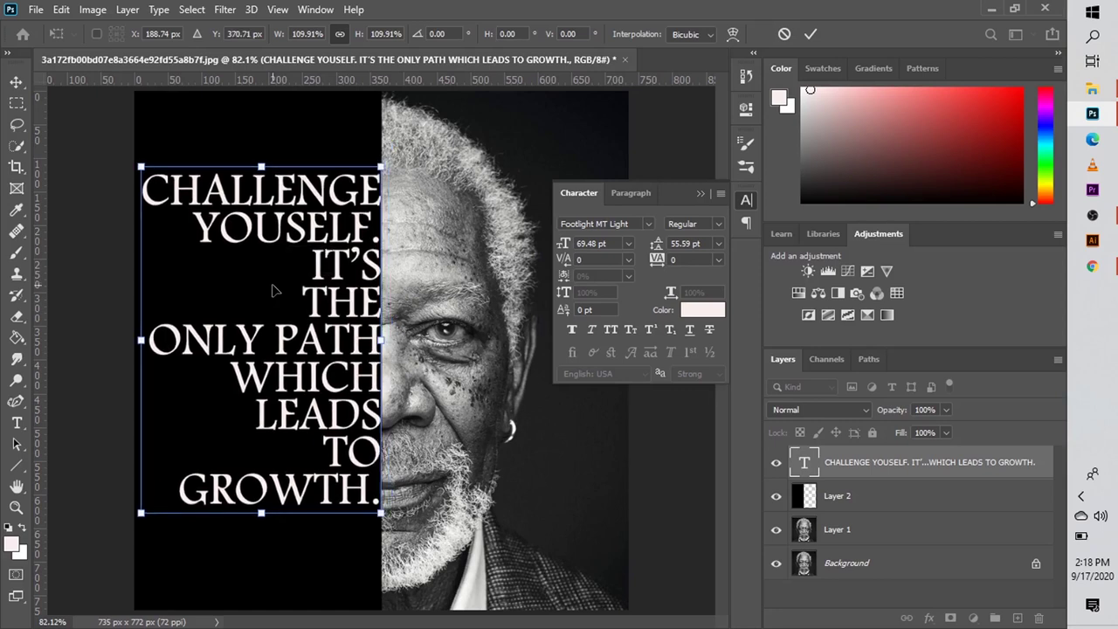
{"action": "key", "text": "Return"}
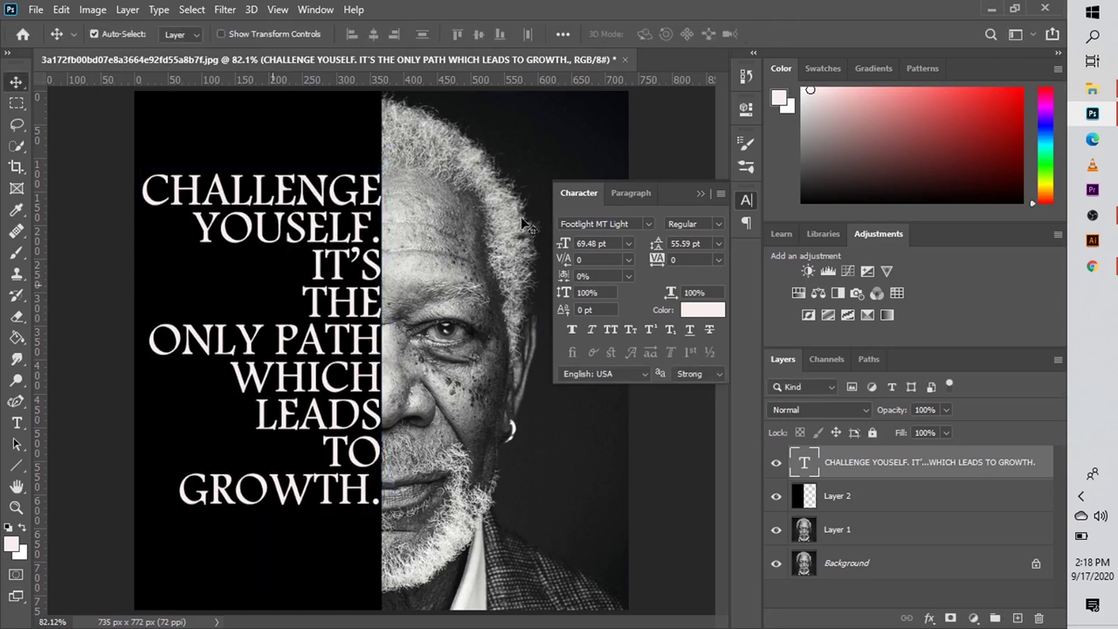
Step: Hide the rulers, load the quote's letter shapes as a selection, and make Layer 2 active
{"action": "left_click", "coordinate": [701, 194]}
{"action": "left_click", "coordinate": [278, 10]}
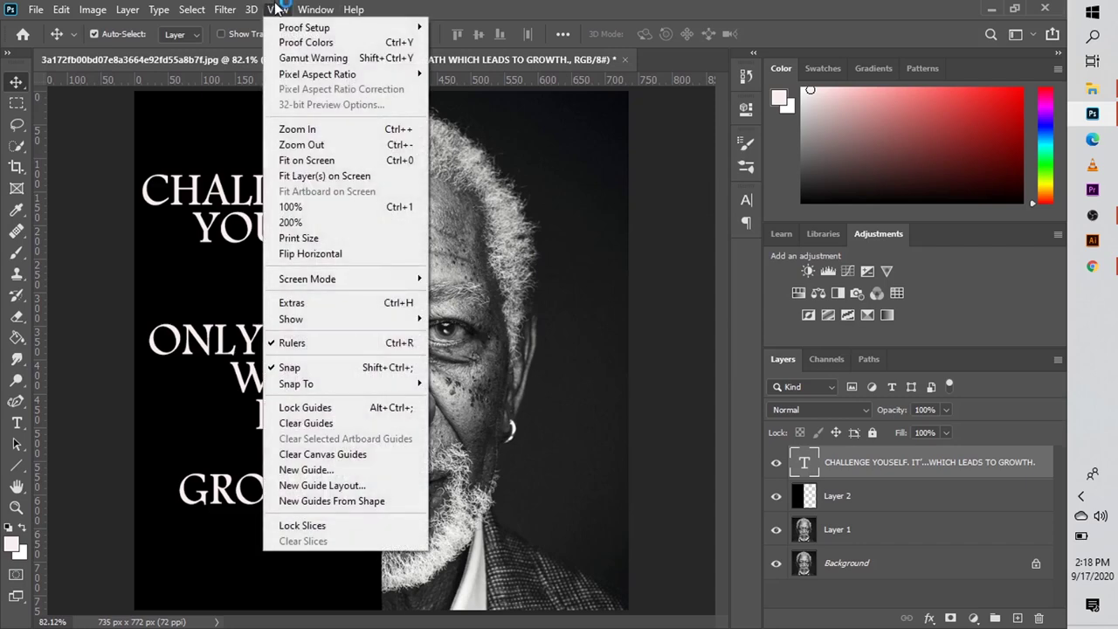
{"action": "left_click", "coordinate": [336, 343]}
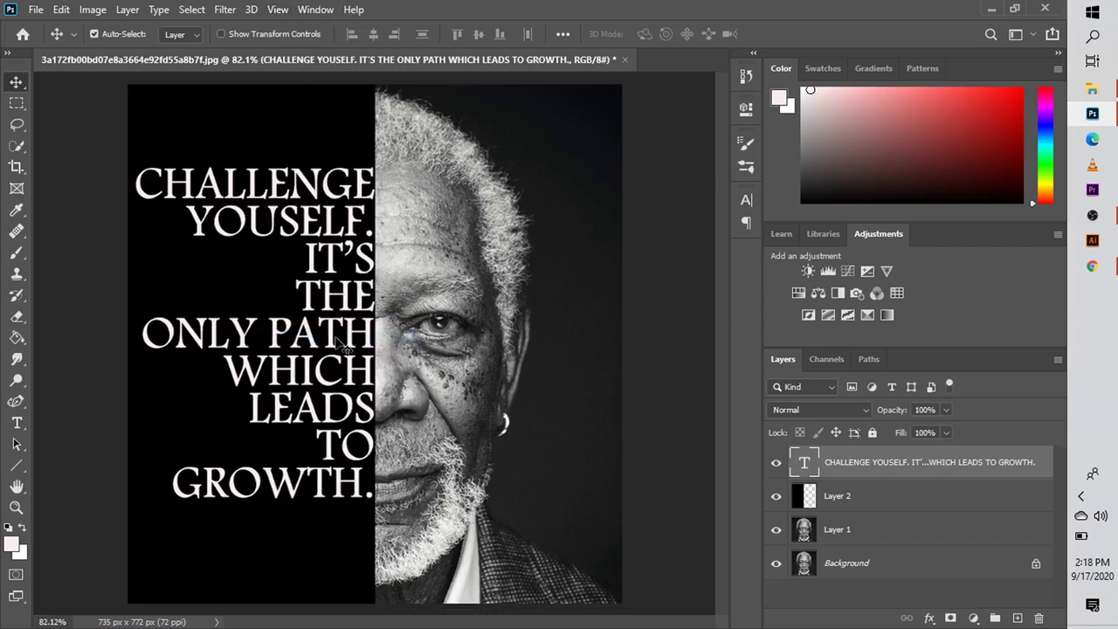
{"action": "left_click", "coordinate": [801, 463], "text": "ctrl"}
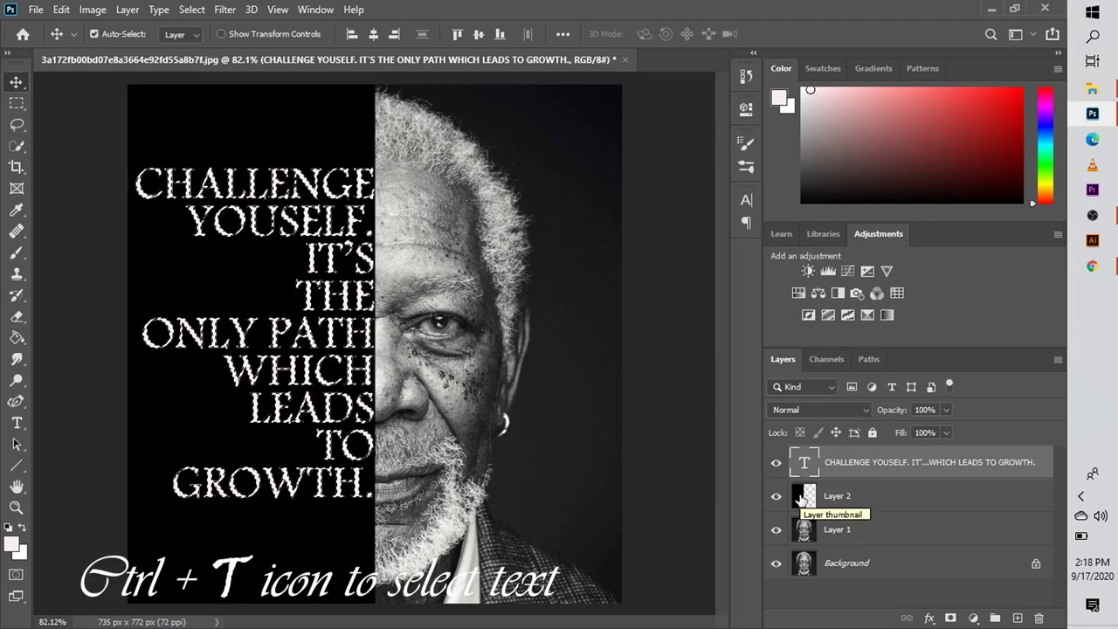
{"action": "left_click", "coordinate": [800, 496]}
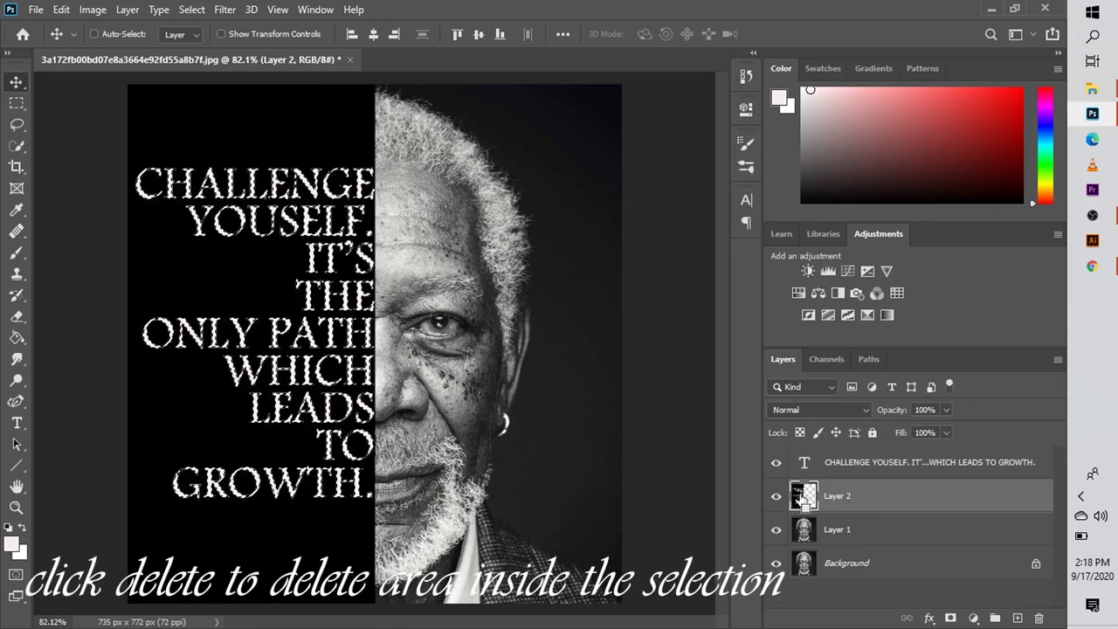
Step: Delete the letter shapes from black Layer 2, then zoom in and back to fit to check
{"action": "key", "text": "Delete"}
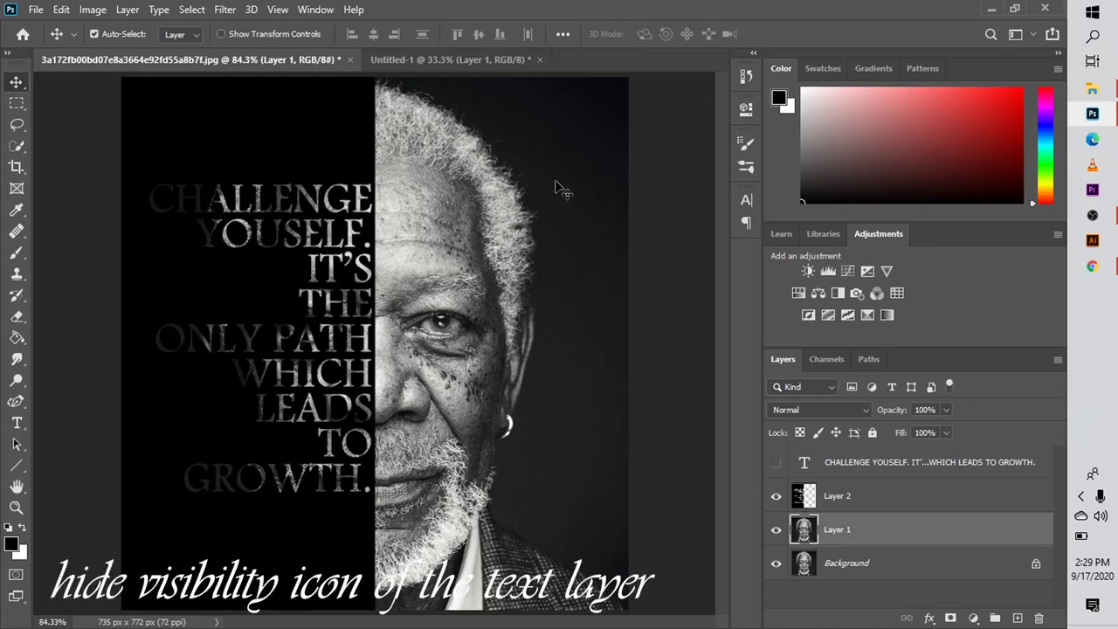
{"action": "key", "text": "ctrl+plus"}
{"action": "key", "text": "ctrl+plus"}
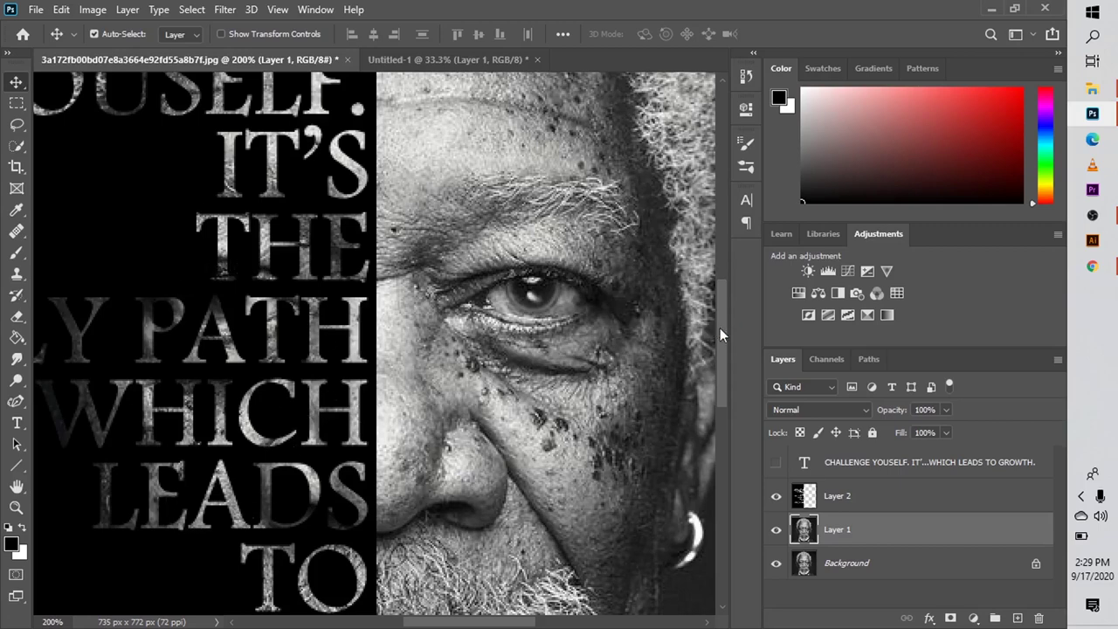
{"action": "mouse_move", "coordinate": [719, 328]}
{"action": "left_mouse_down"}
{"action": "mouse_move", "coordinate": [724, 382]}
{"action": "mouse_move", "coordinate": [715, 333]}
{"action": "left_mouse_up"}
{"action": "key", "text": "ctrl+1"}
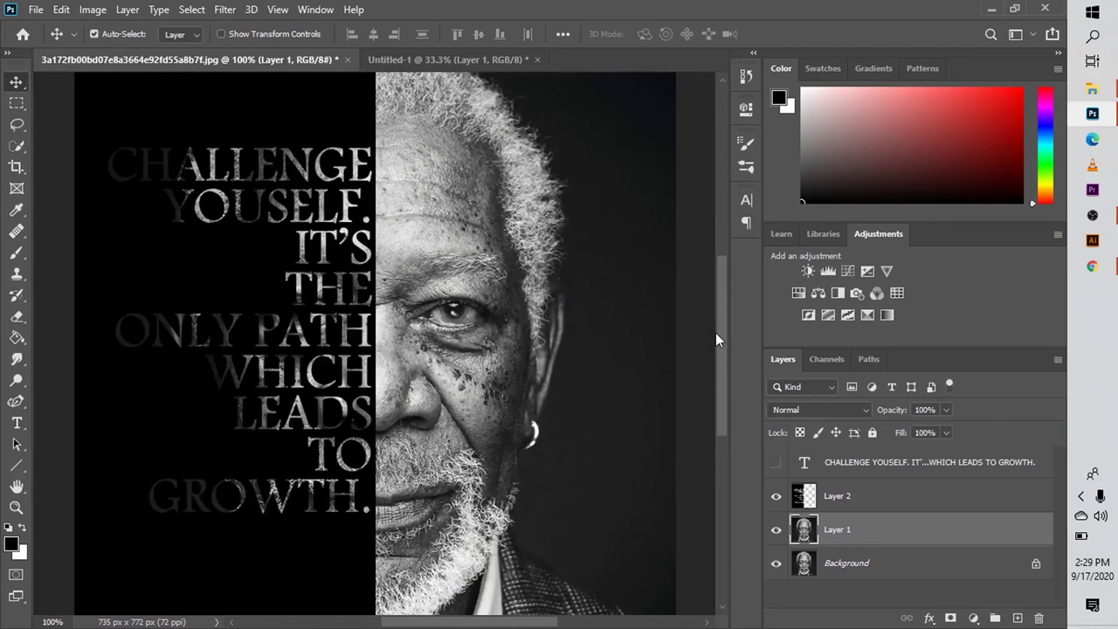
{"action": "key", "text": "ctrl+minus"}
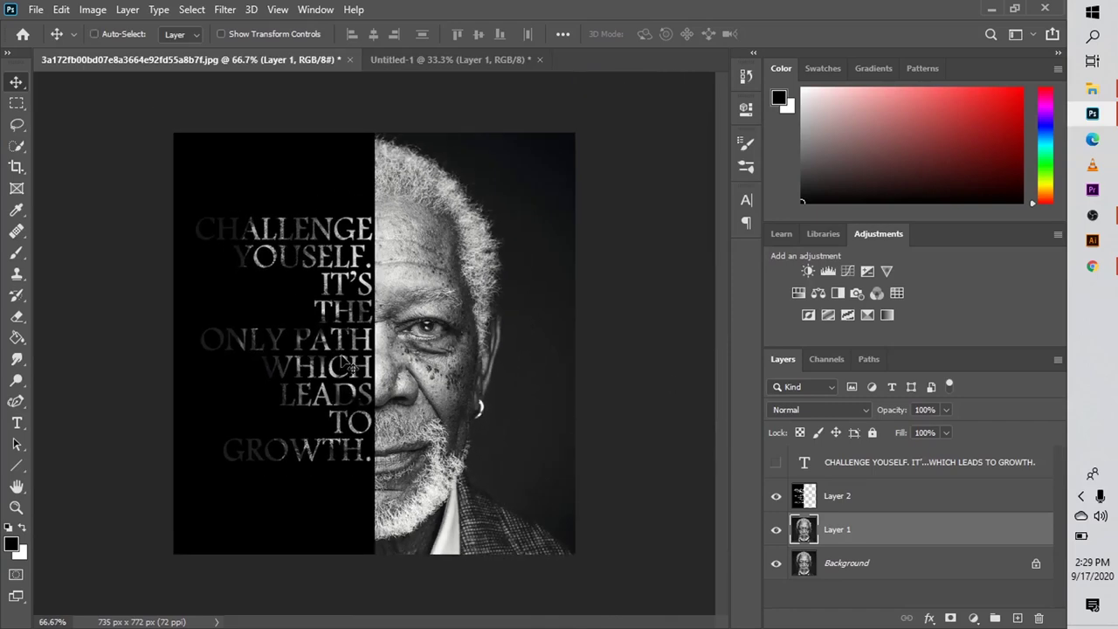
{"action": "key", "text": "ctrl+0"}
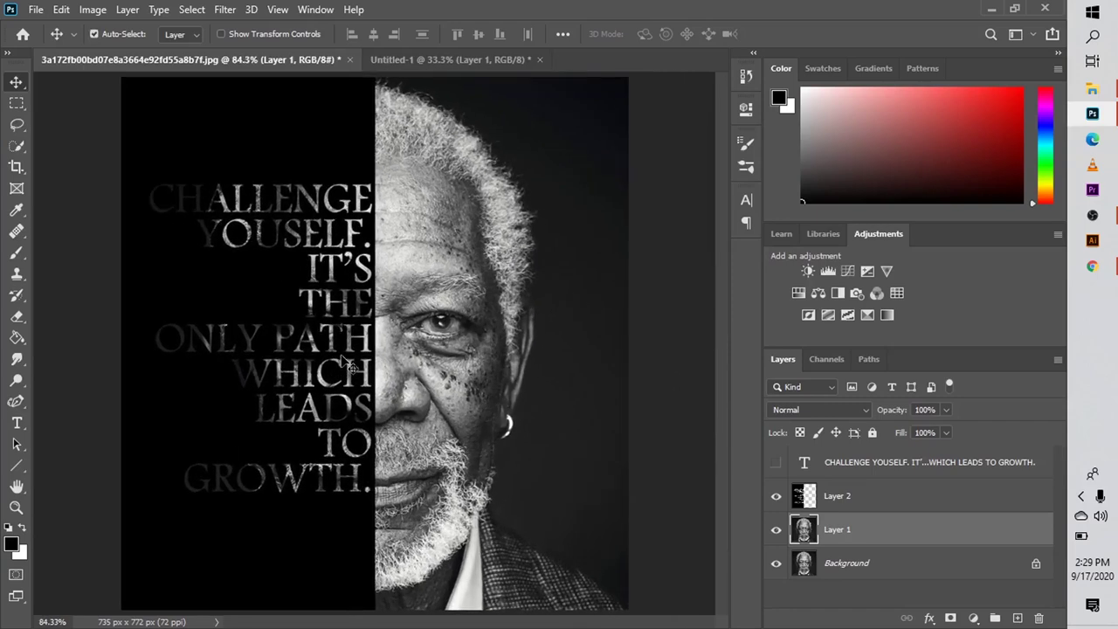
Step: Dodge the shadows at 100% exposure over CHALLENGE, YOURSELF, ONLY, WHICH and GROWTH on Layer 1
{"action": "left_click", "coordinate": [18, 379]}
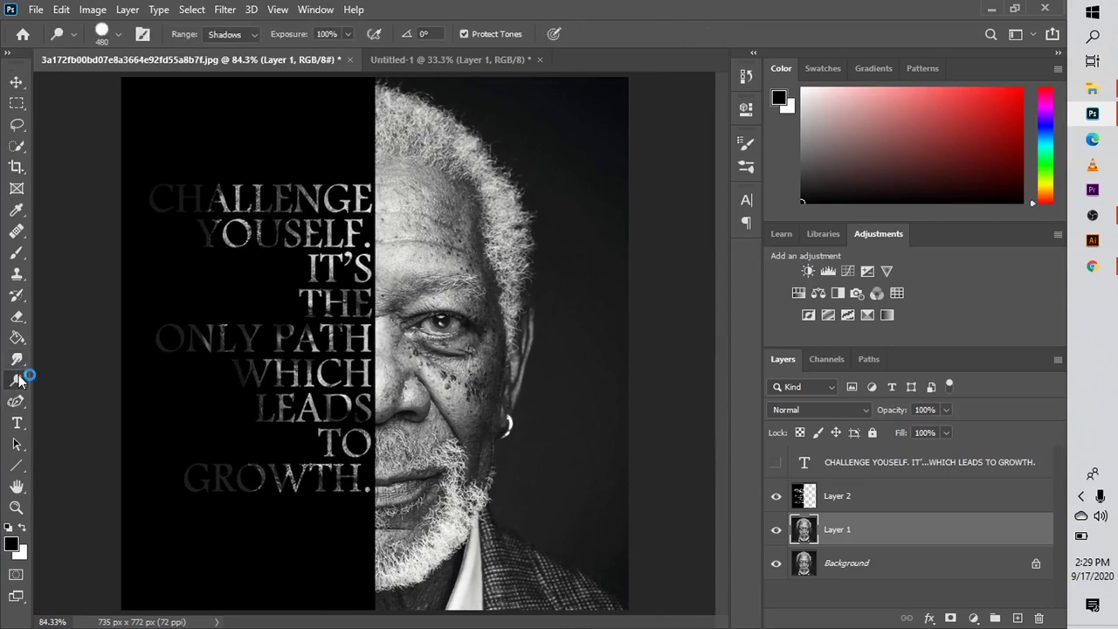
{"action": "left_click", "coordinate": [202, 194]}
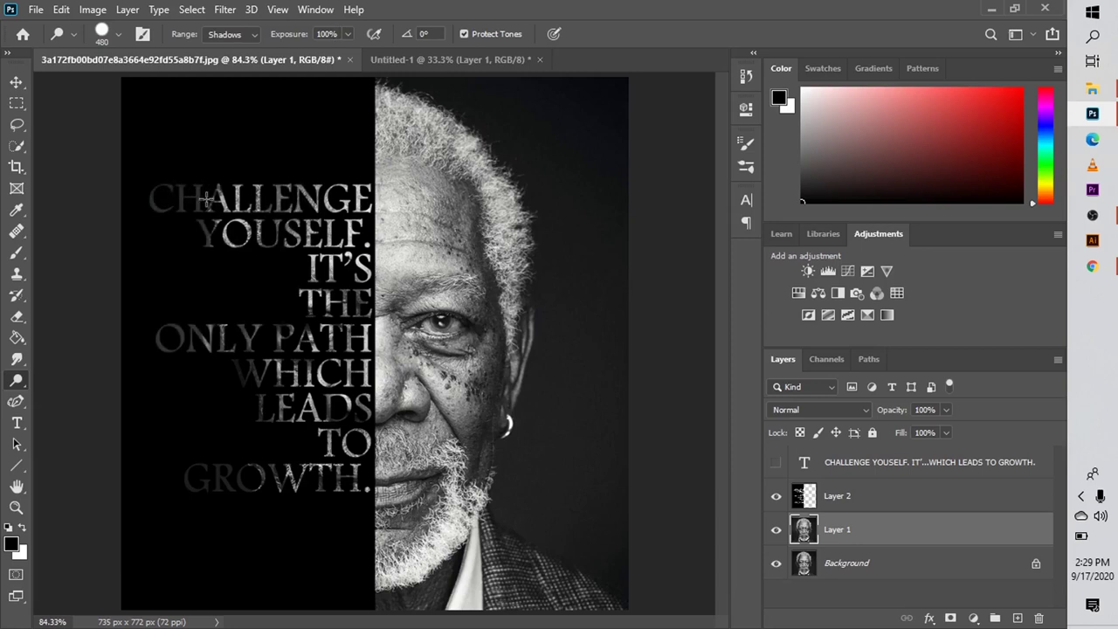
{"action": "left_click_drag", "start_coordinate": [204, 203], "coordinate": [197, 251]}
{"action": "left_click", "coordinate": [189, 308]}
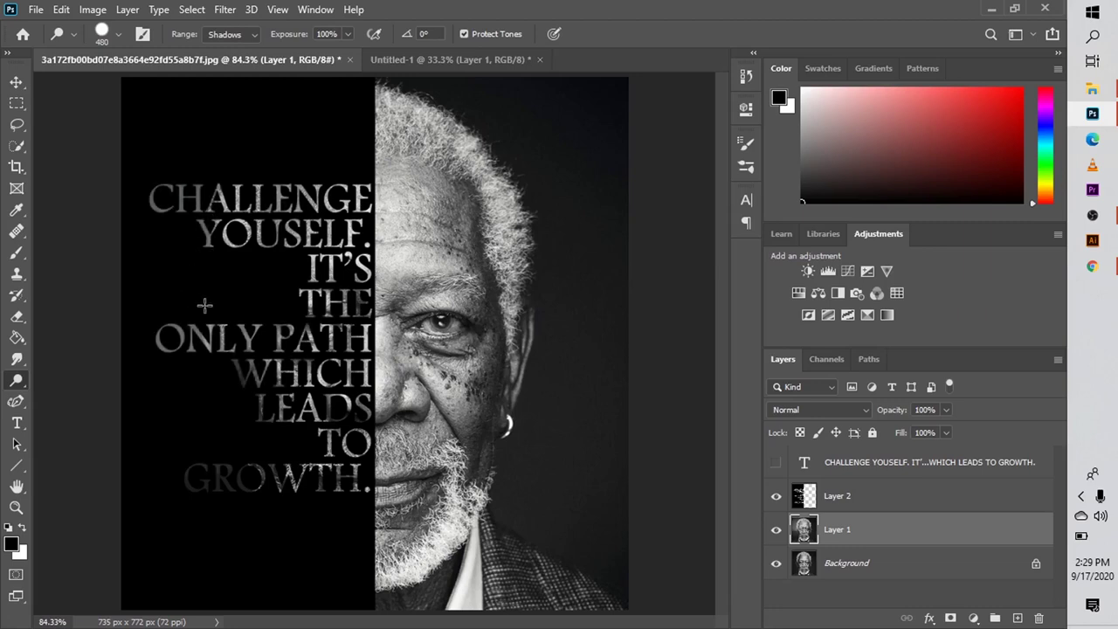
{"action": "left_click", "coordinate": [229, 276]}
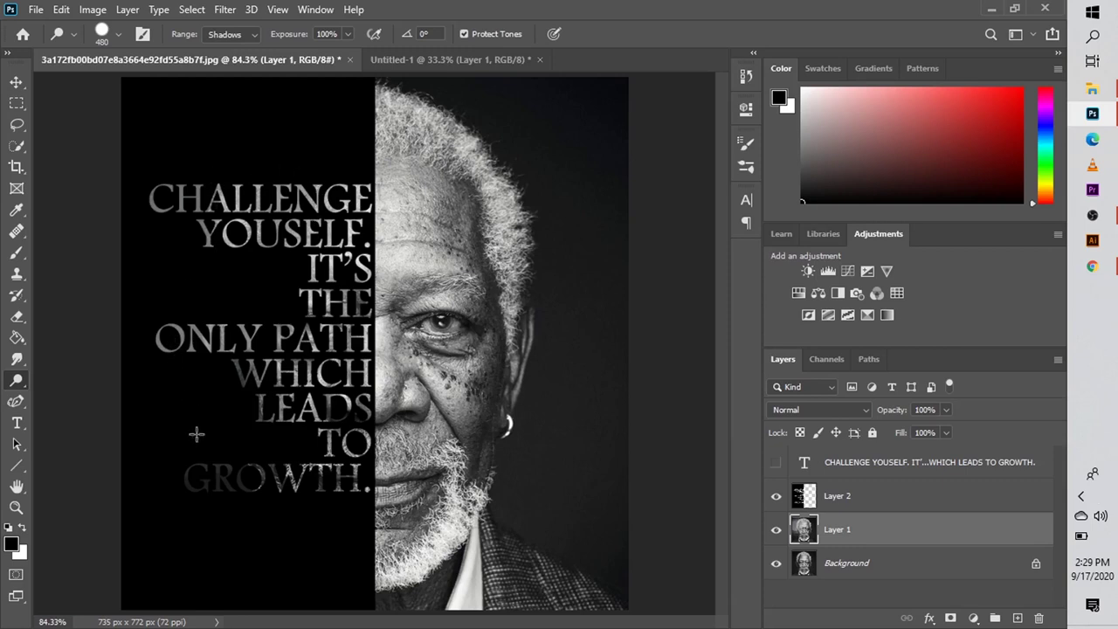
{"action": "left_click", "coordinate": [201, 504]}
{"action": "left_click", "coordinate": [202, 539]}
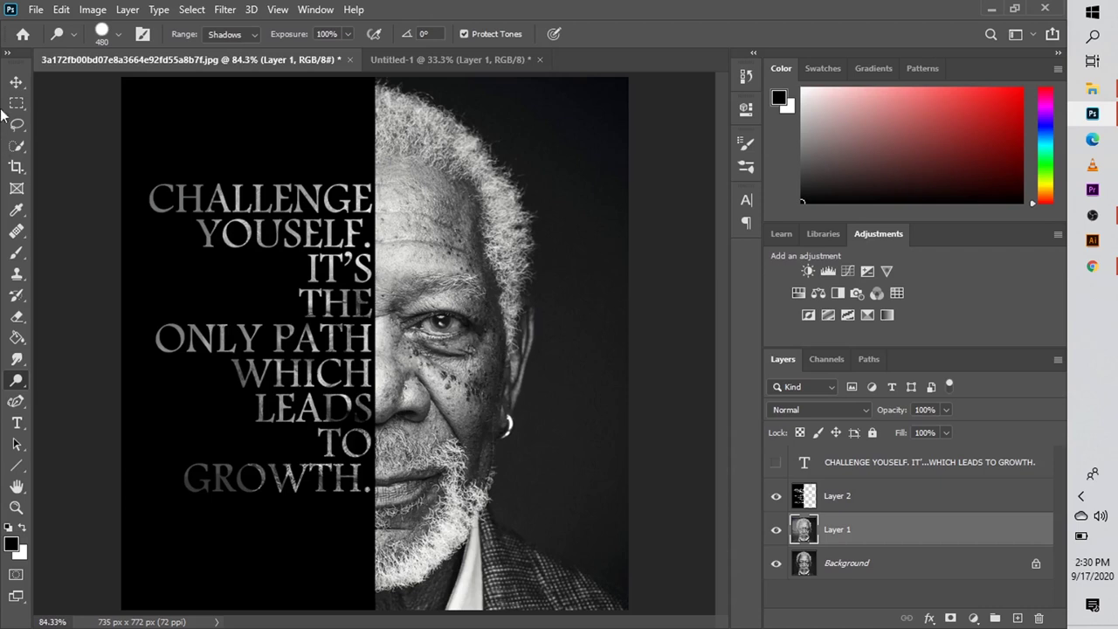
{"action": "left_click", "coordinate": [17, 81]}
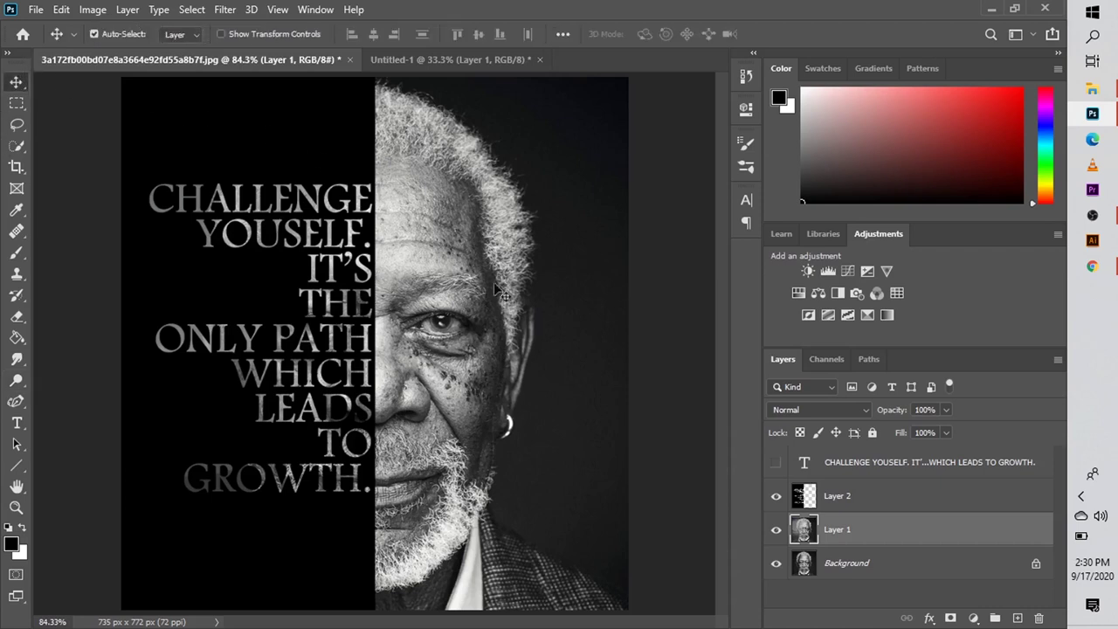